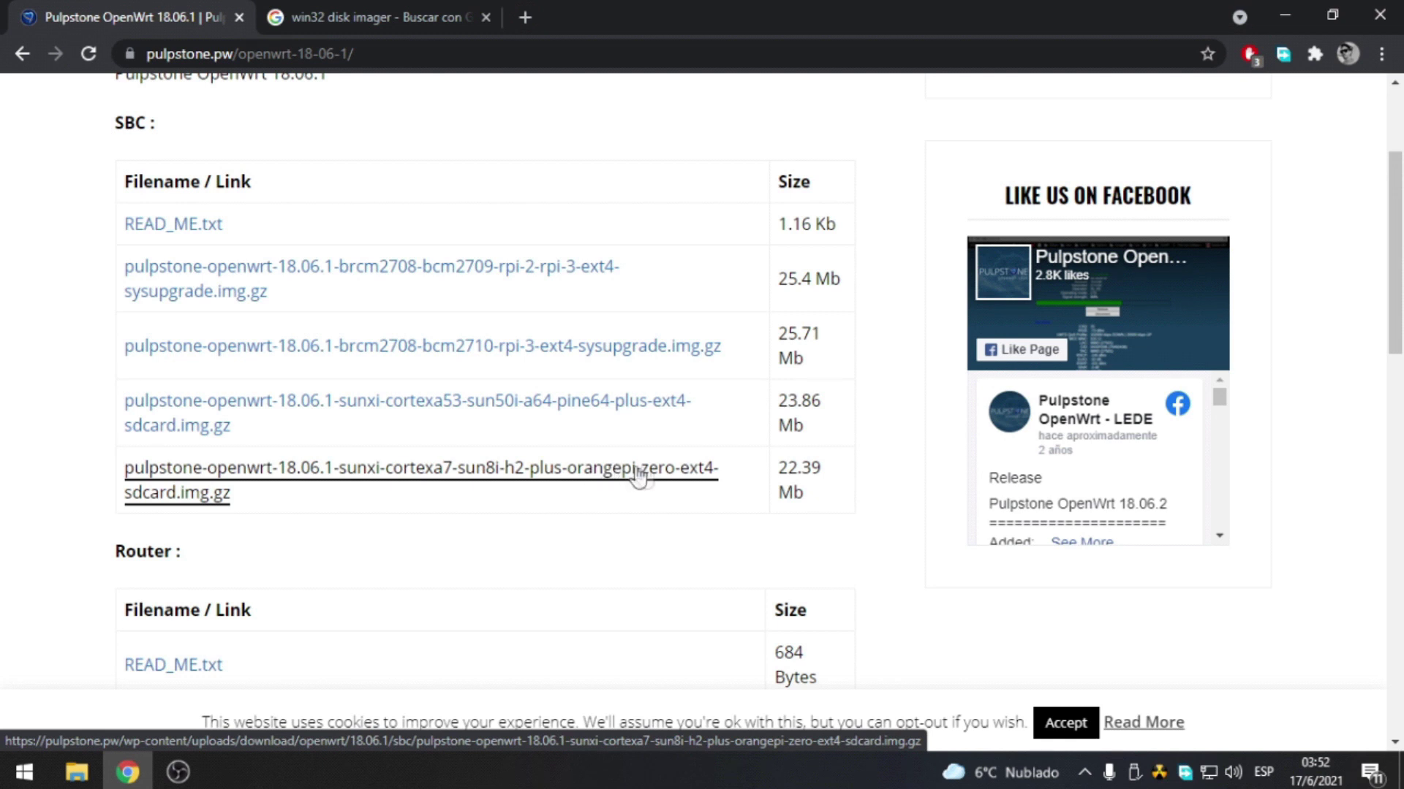
Download the 22.4 MB orangepi-zero SD-card image to the Desktop with Free Download Manager.
click(623, 479)
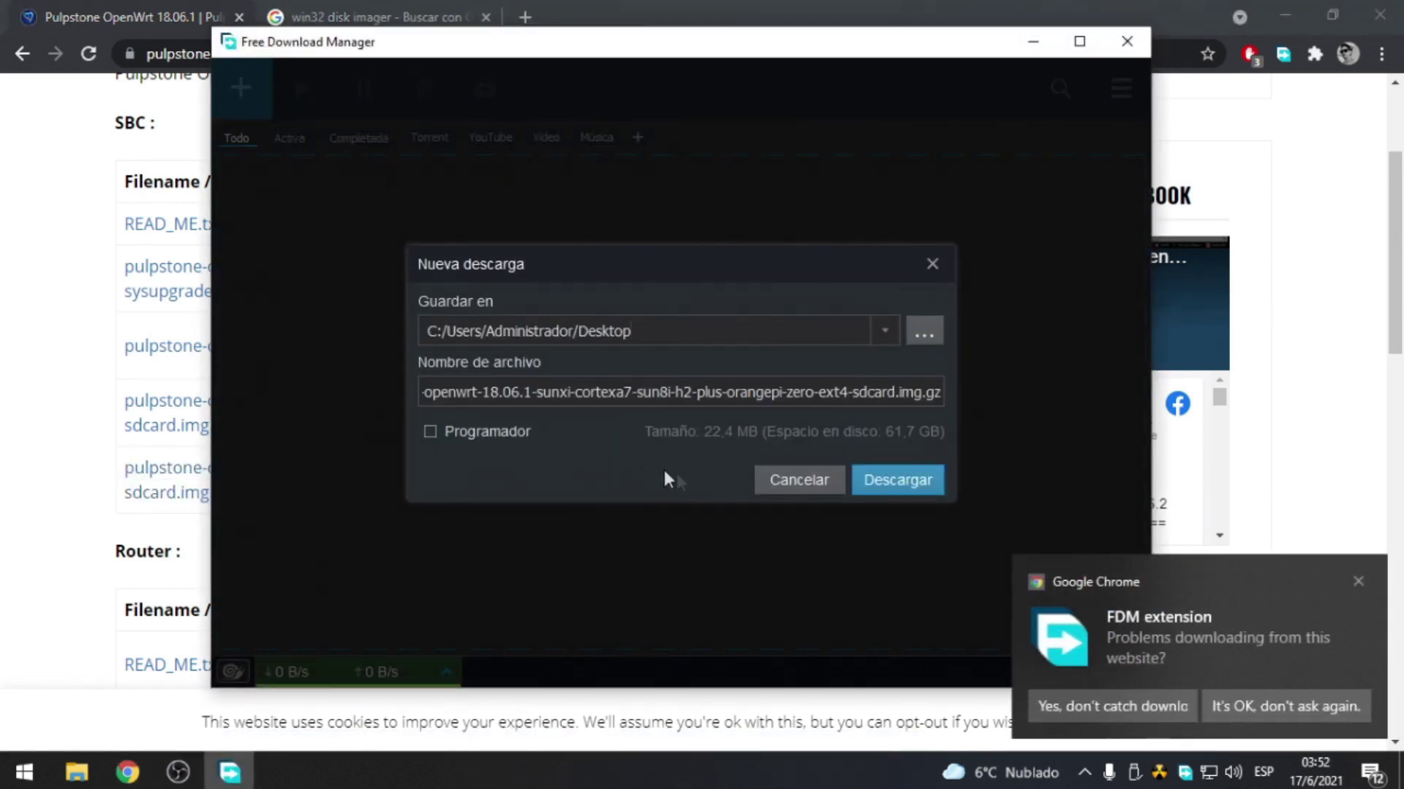
click(877, 486)
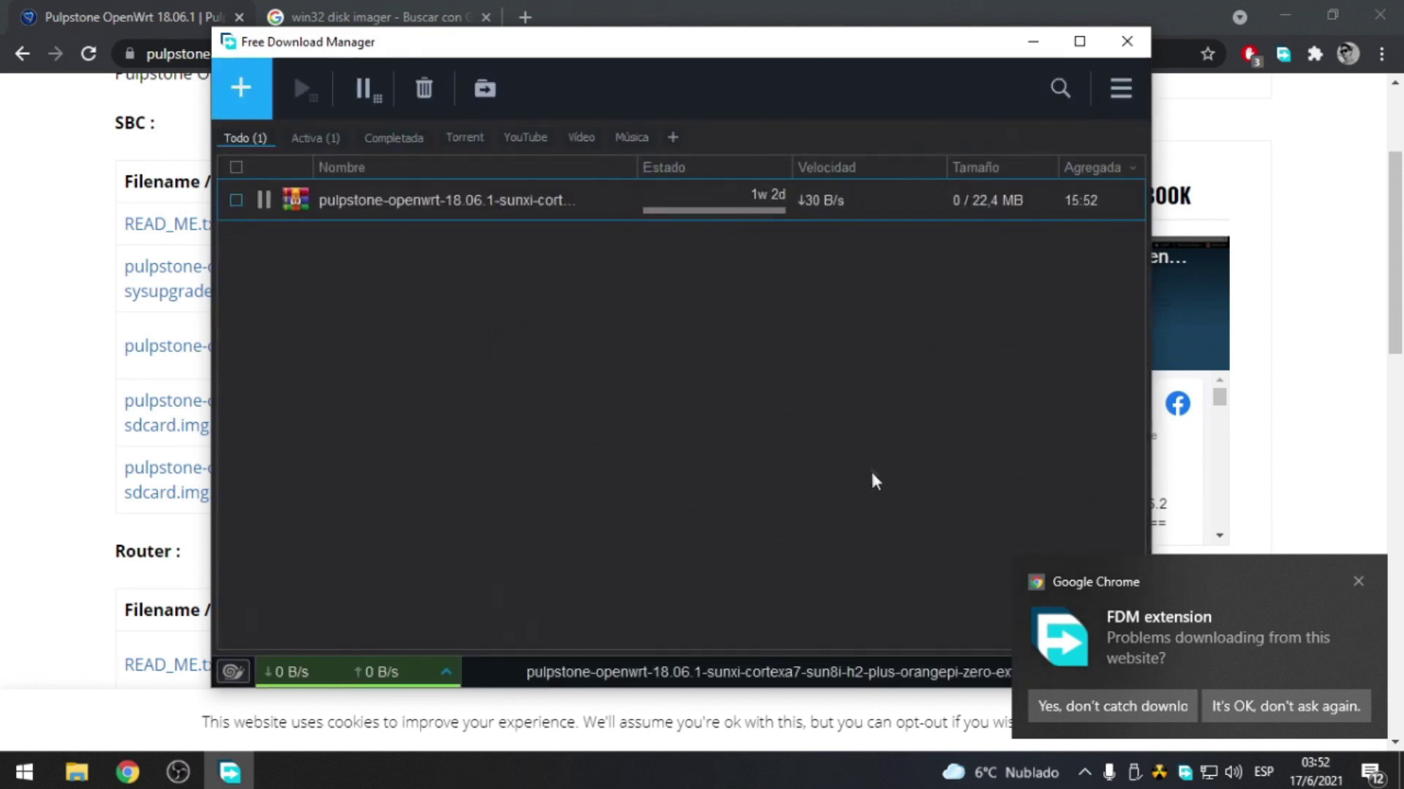
click(1129, 41)
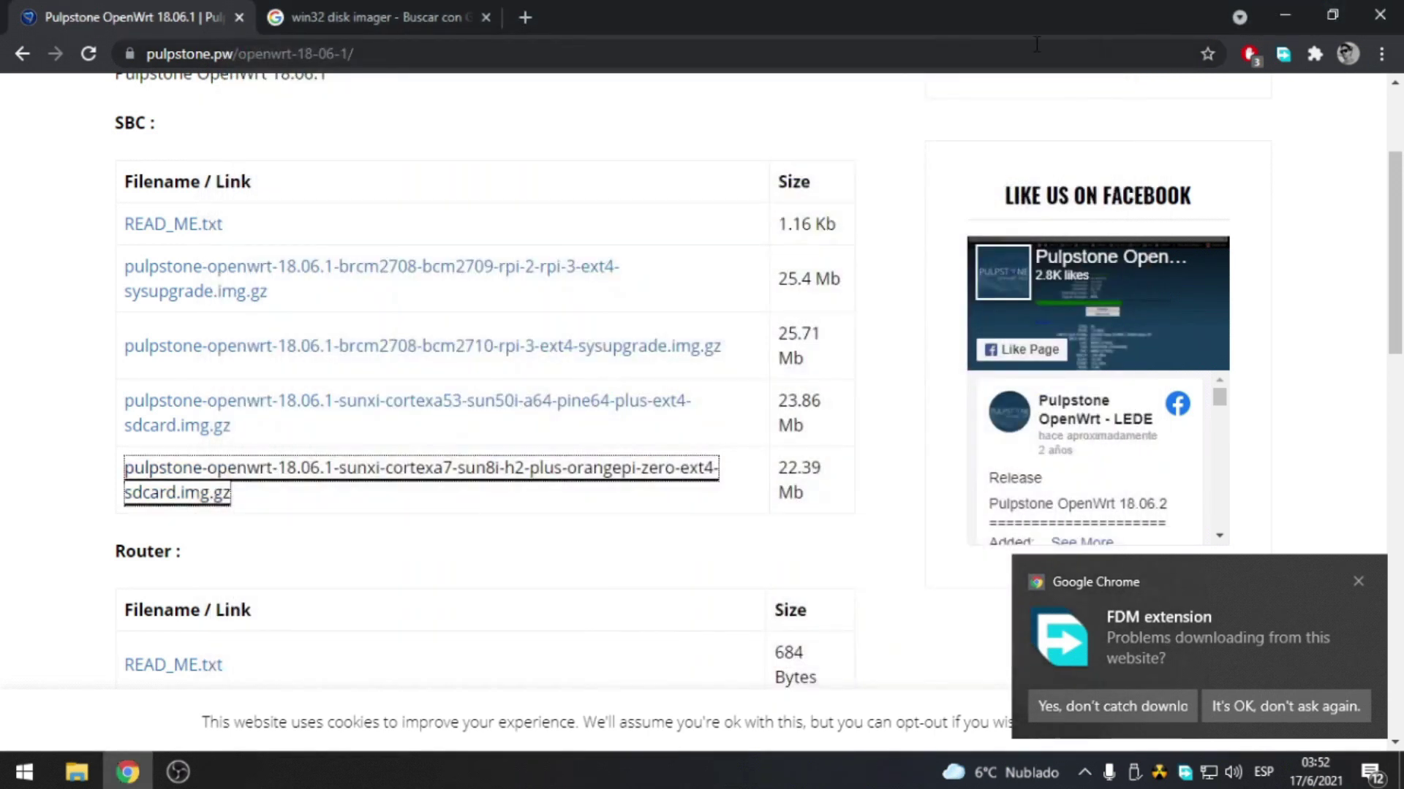
click(413, 25)
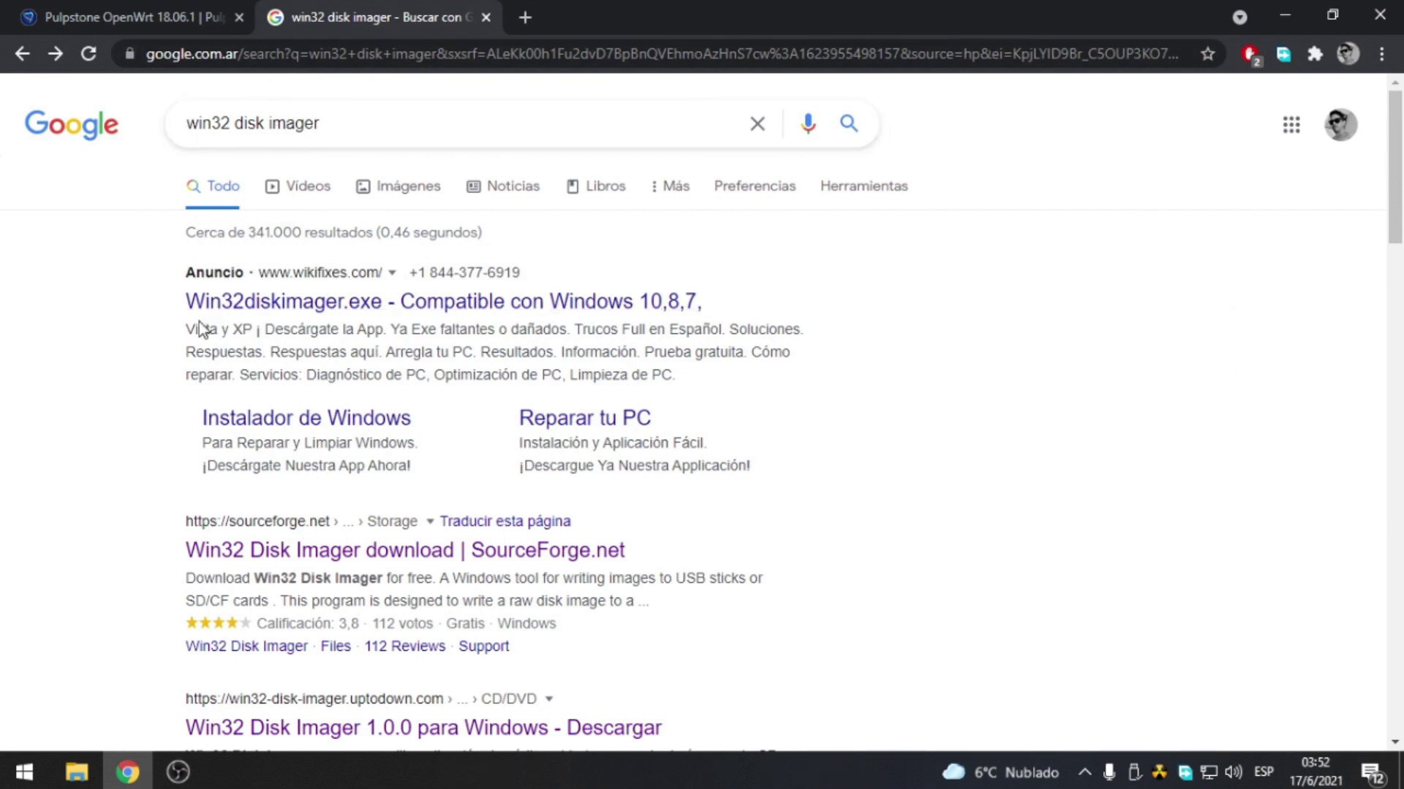
Download the 12.0 MB win32diskimager-1.0.0-install.exe from win32diskimager.org to the Desktop.
scroll(201, 329, down, 12)
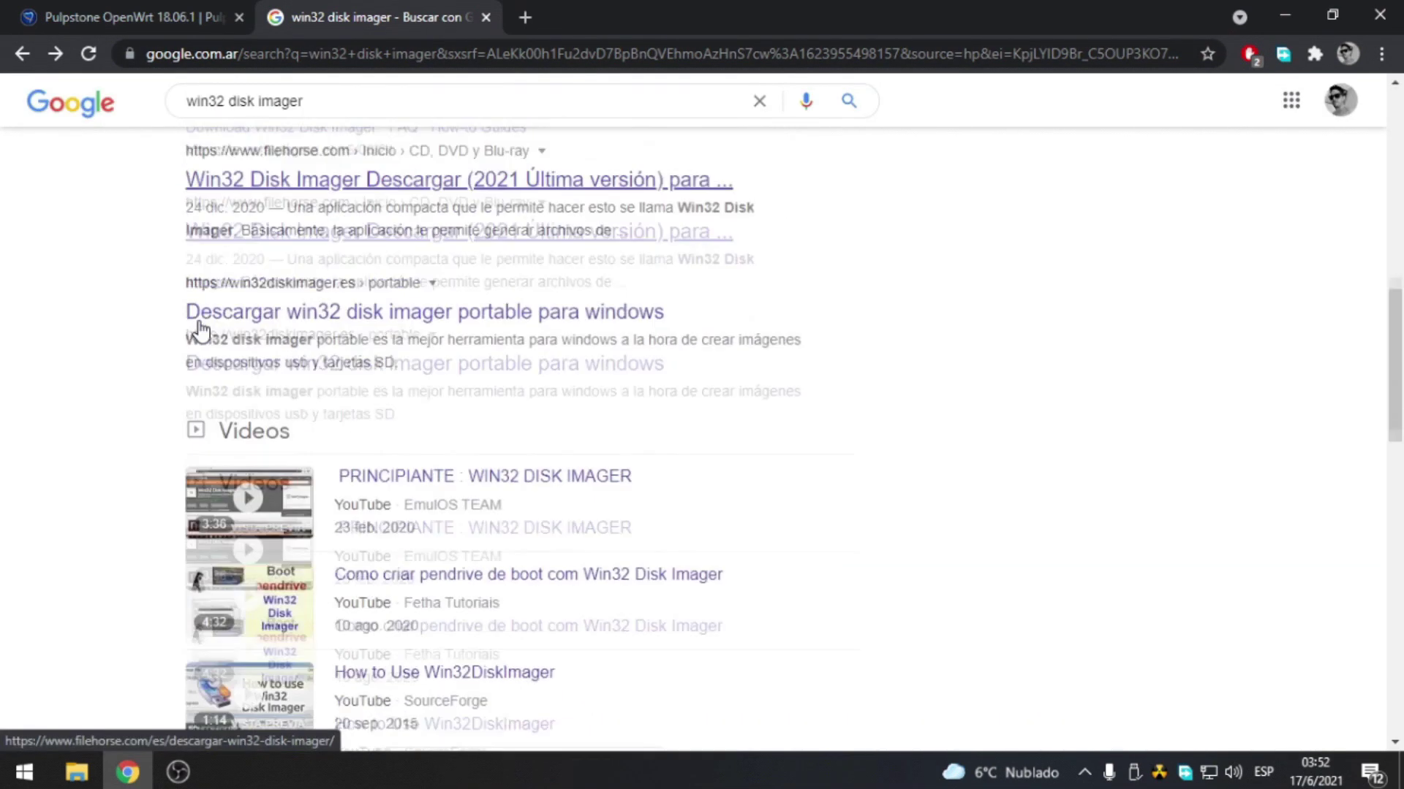
scroll(201, 330, down, 5)
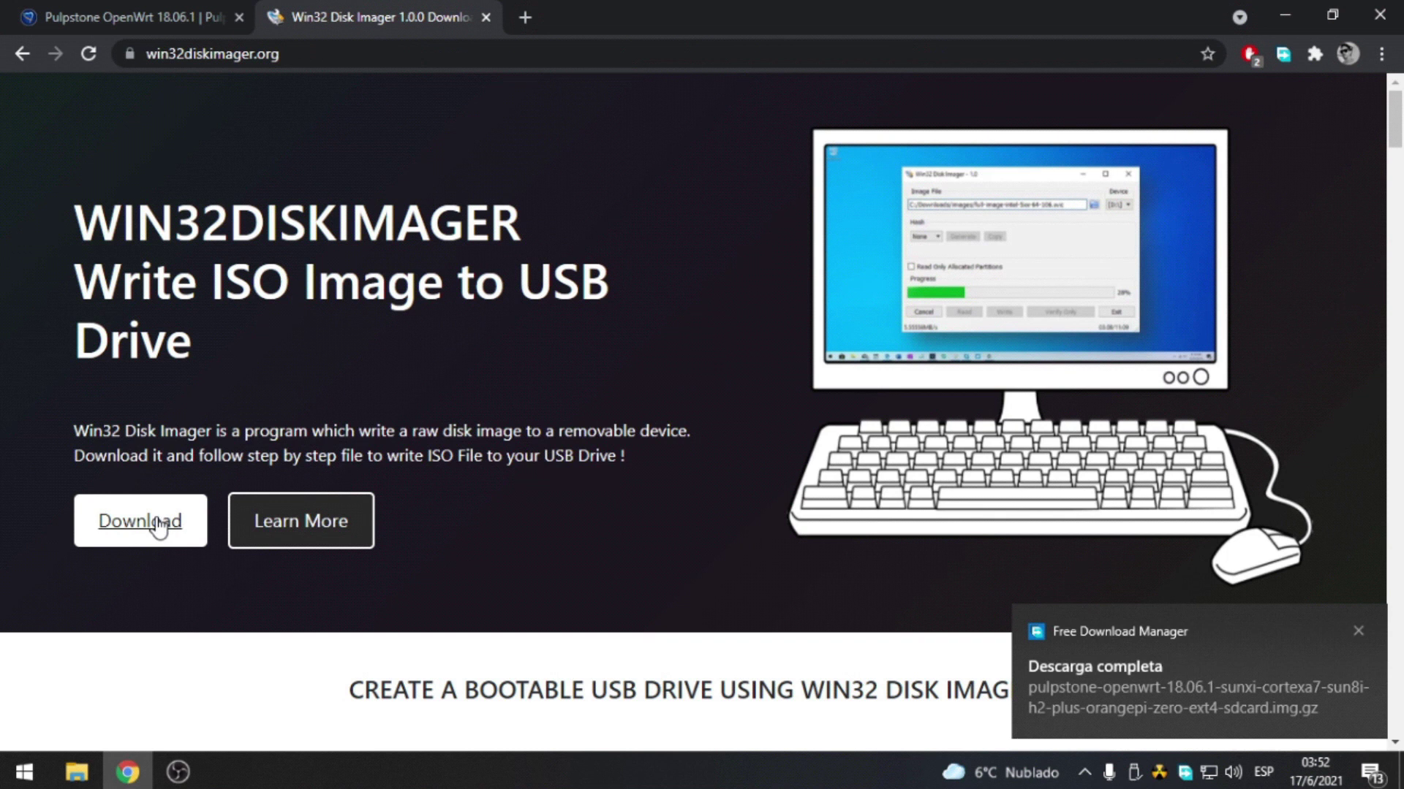
click(158, 525)
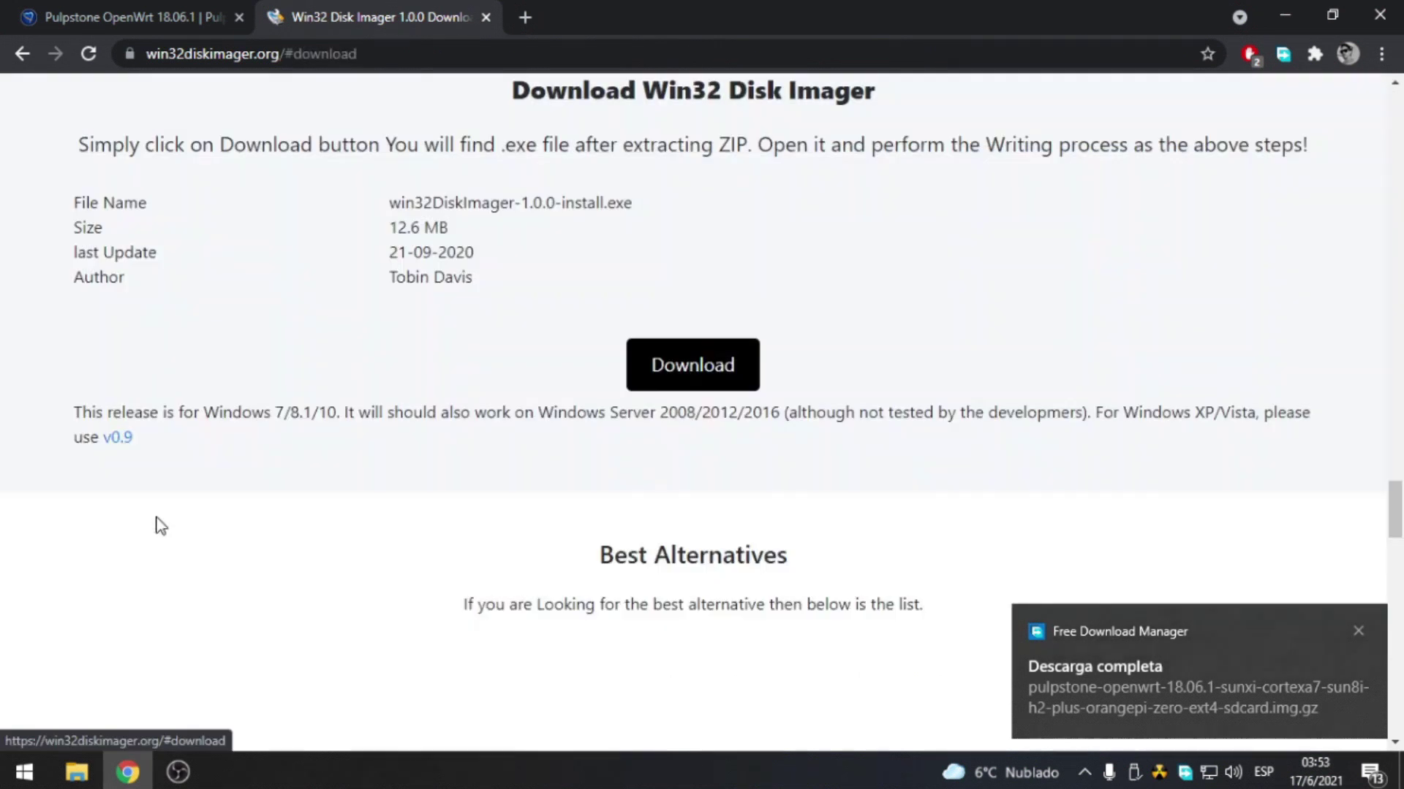
click(629, 370)
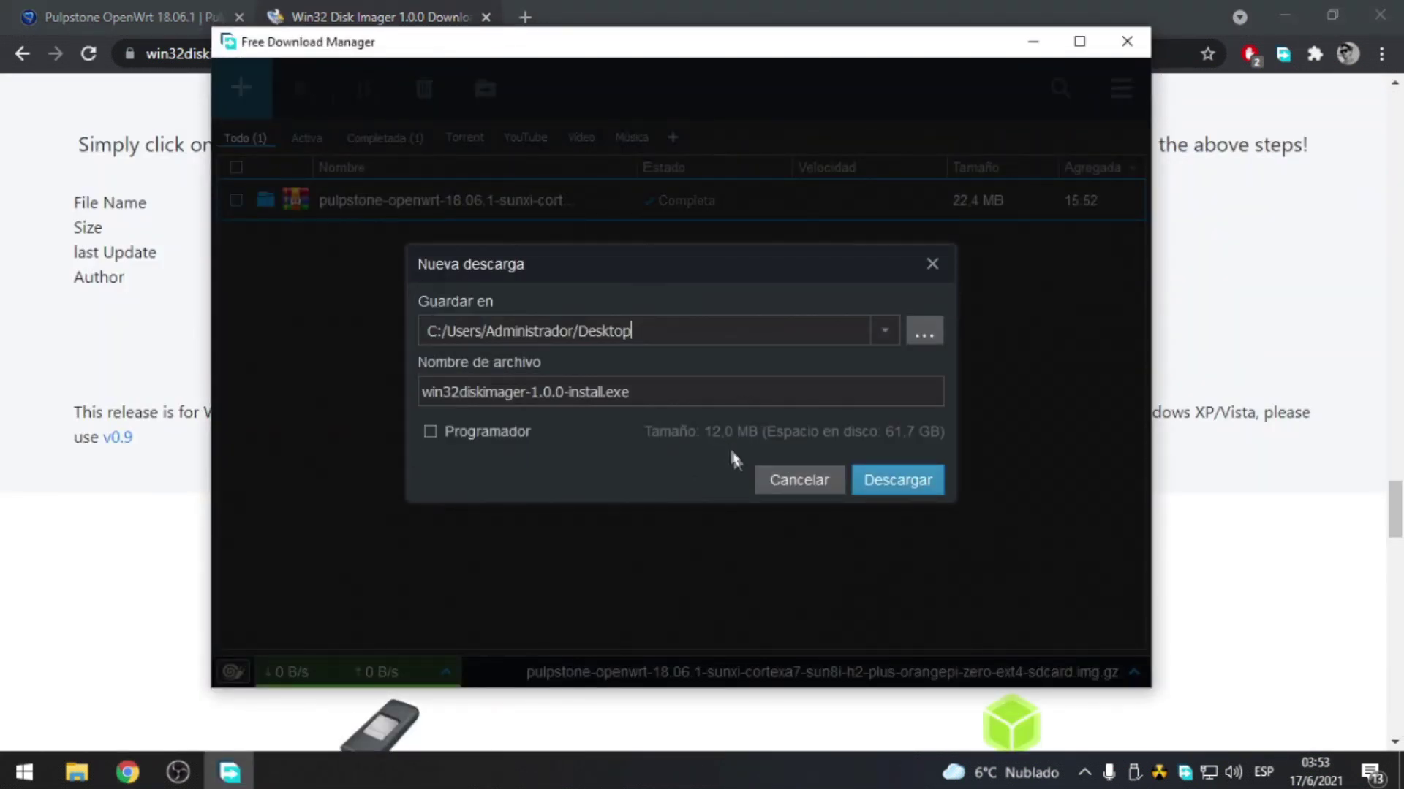
click(876, 488)
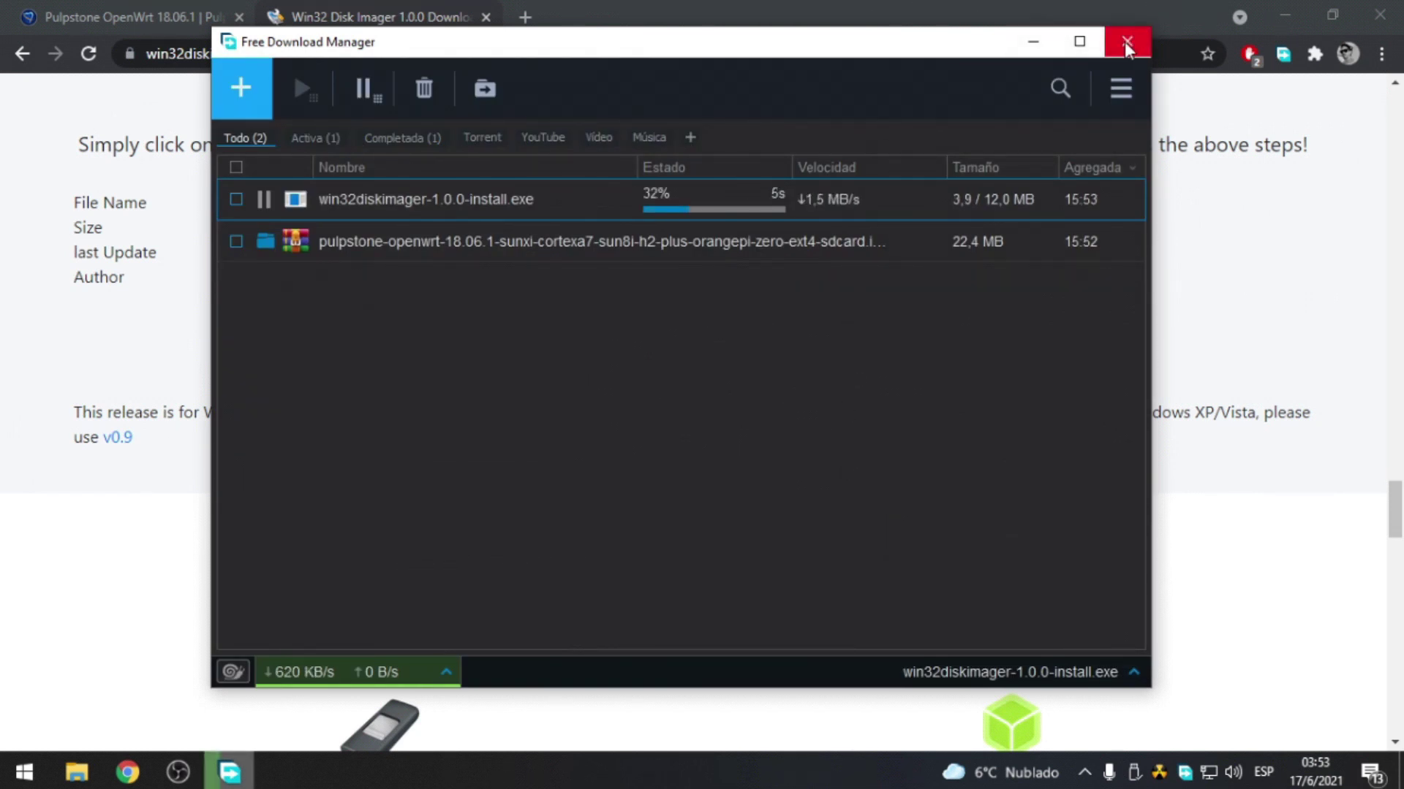
click(1288, 15)
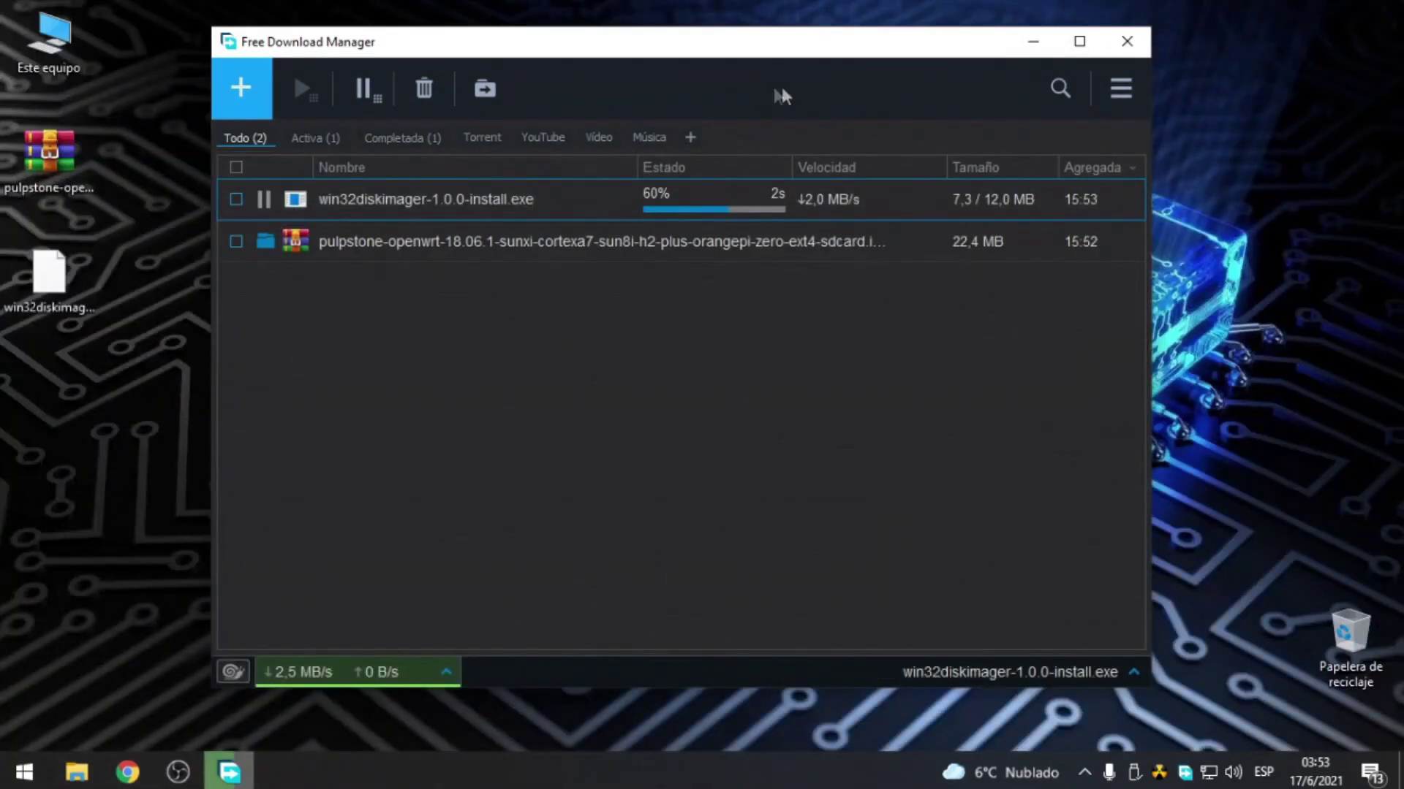
drag(753, 62, 875, 81)
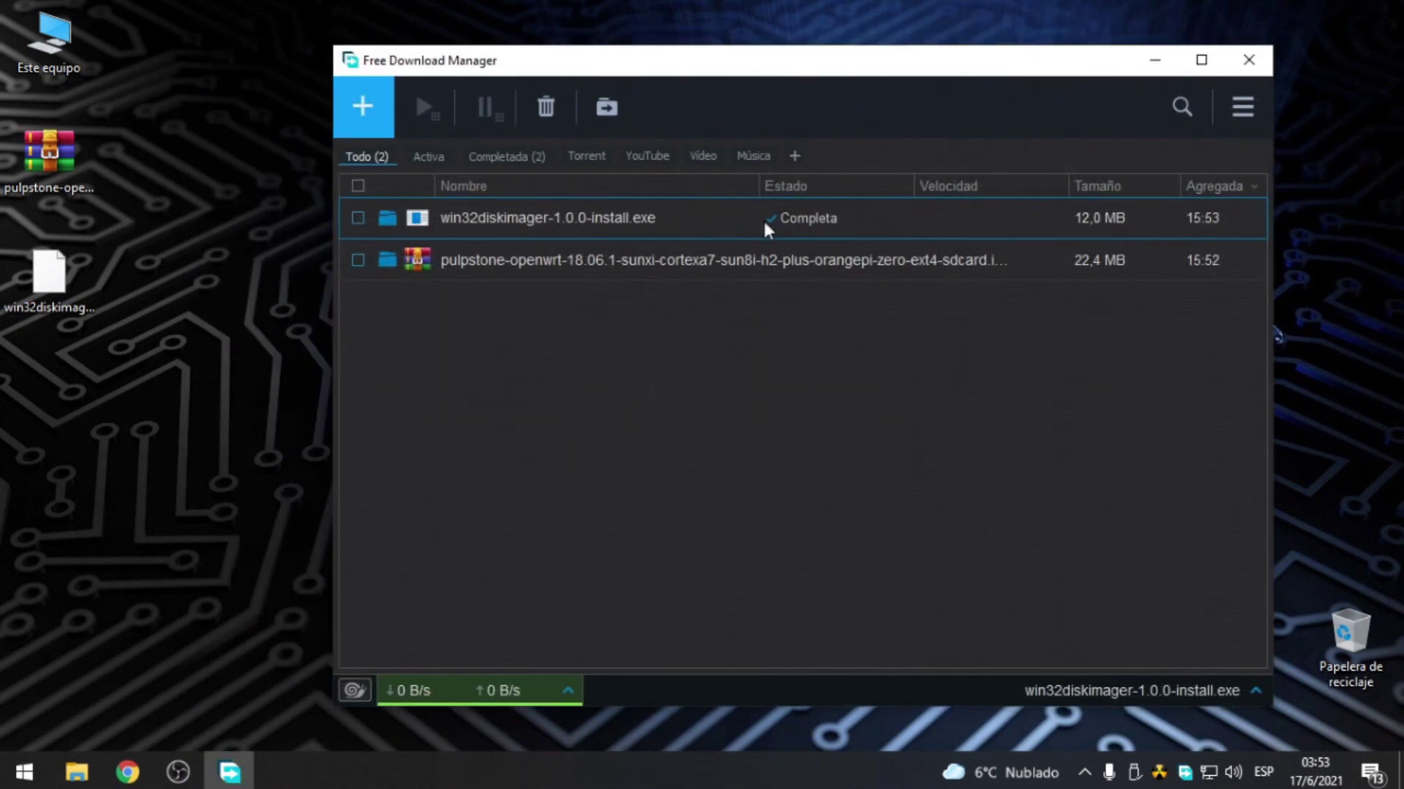
Install Win32DiskImager to C:\Program Files (x86)\ImageWriter with a desktop shortcut, then launch it.
click(1248, 59)
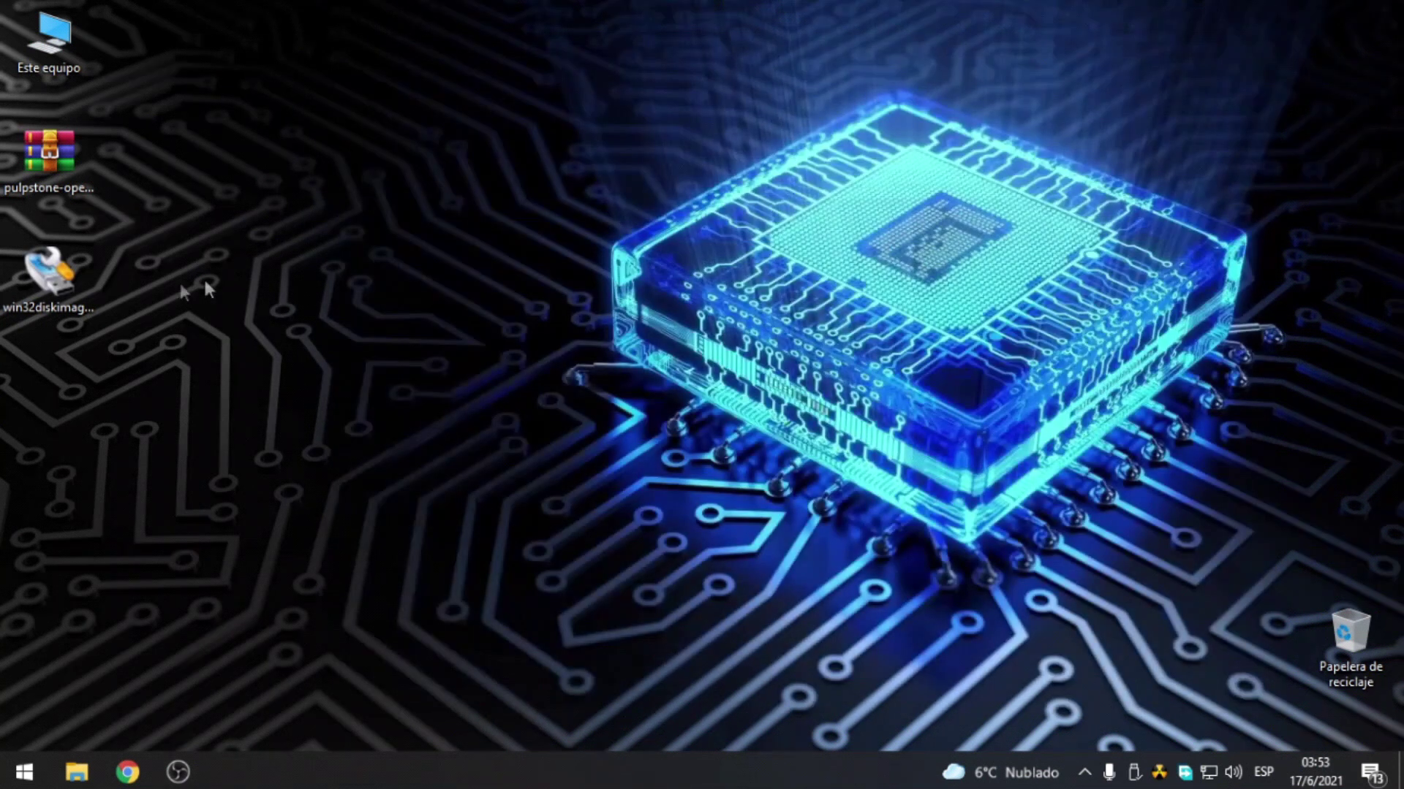
double_click(63, 273)
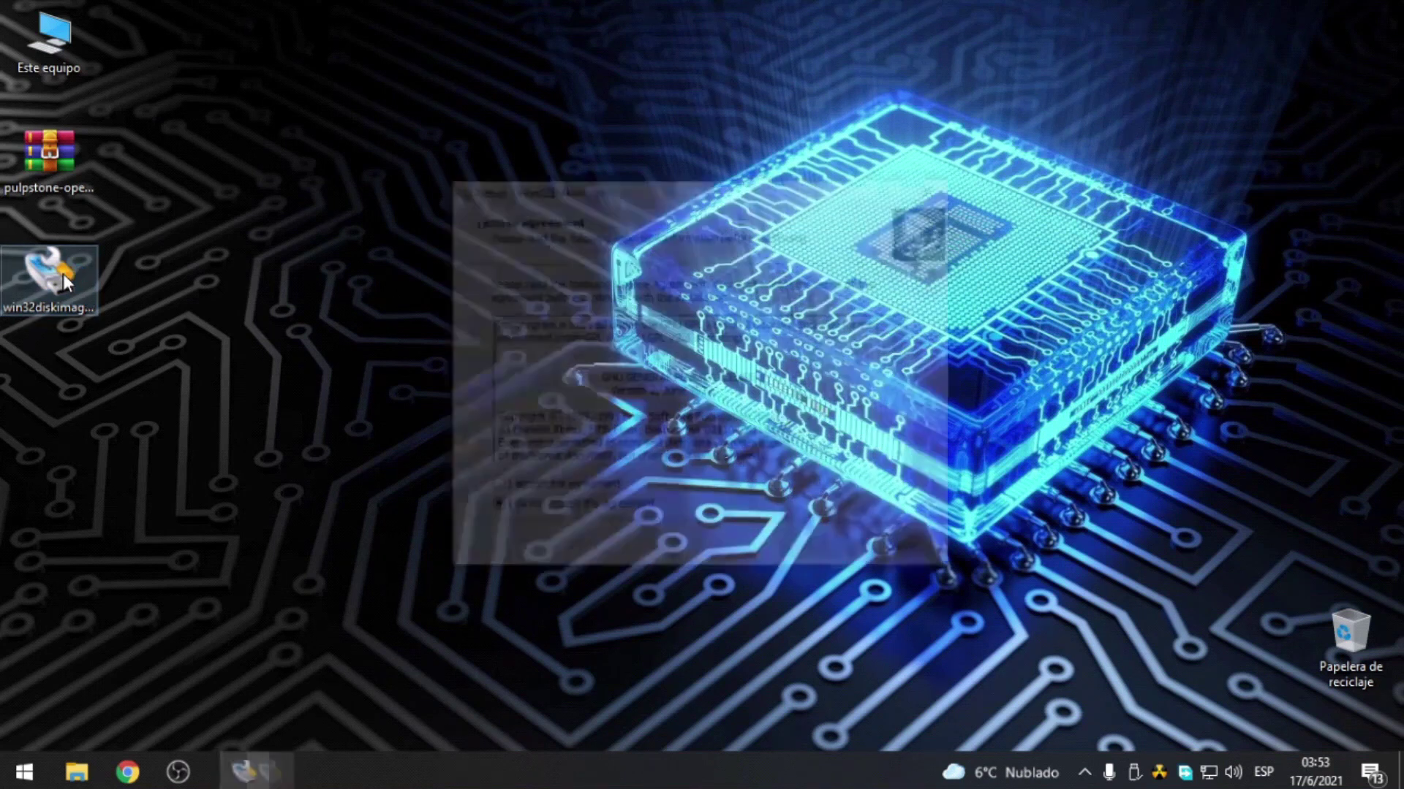
click(503, 491)
click(816, 551)
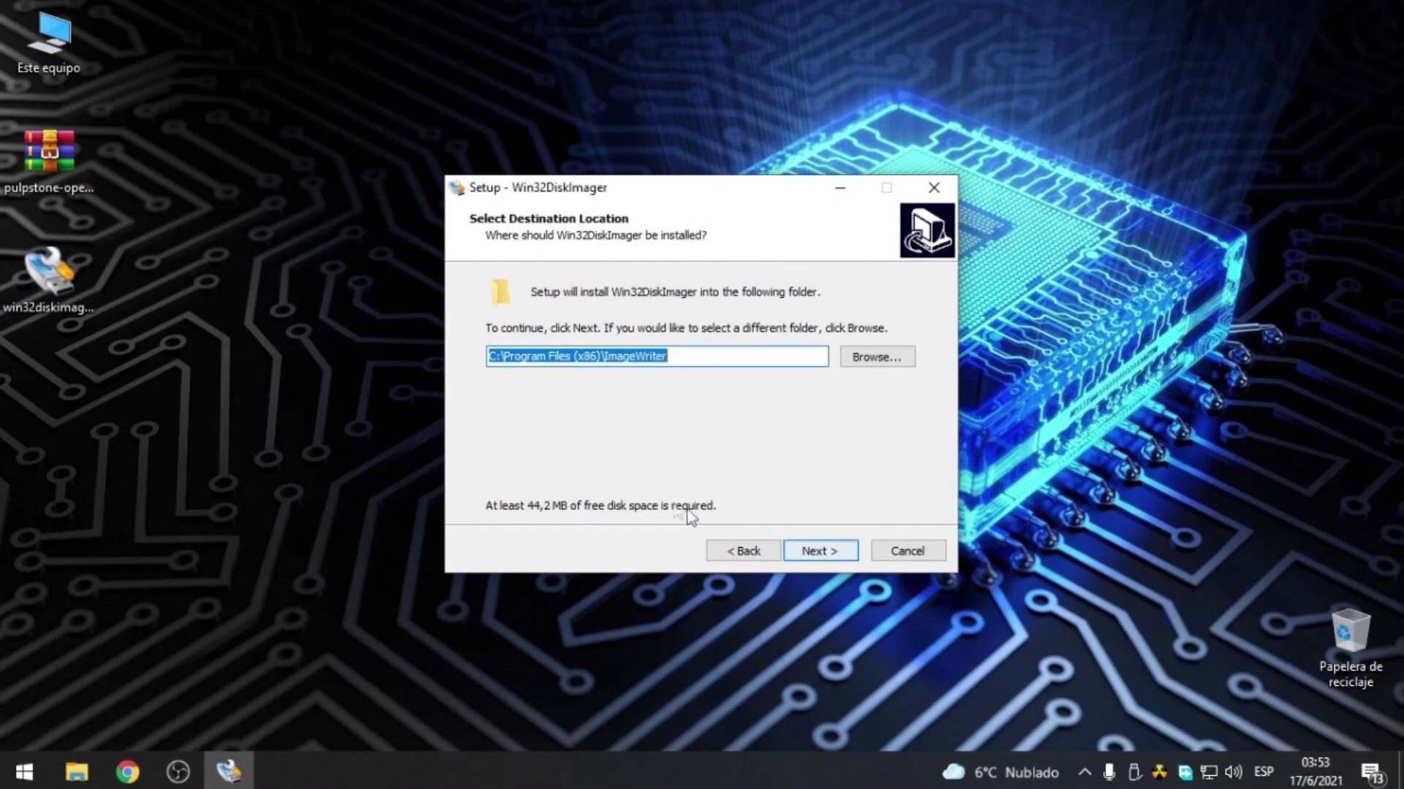
click(817, 550)
click(816, 552)
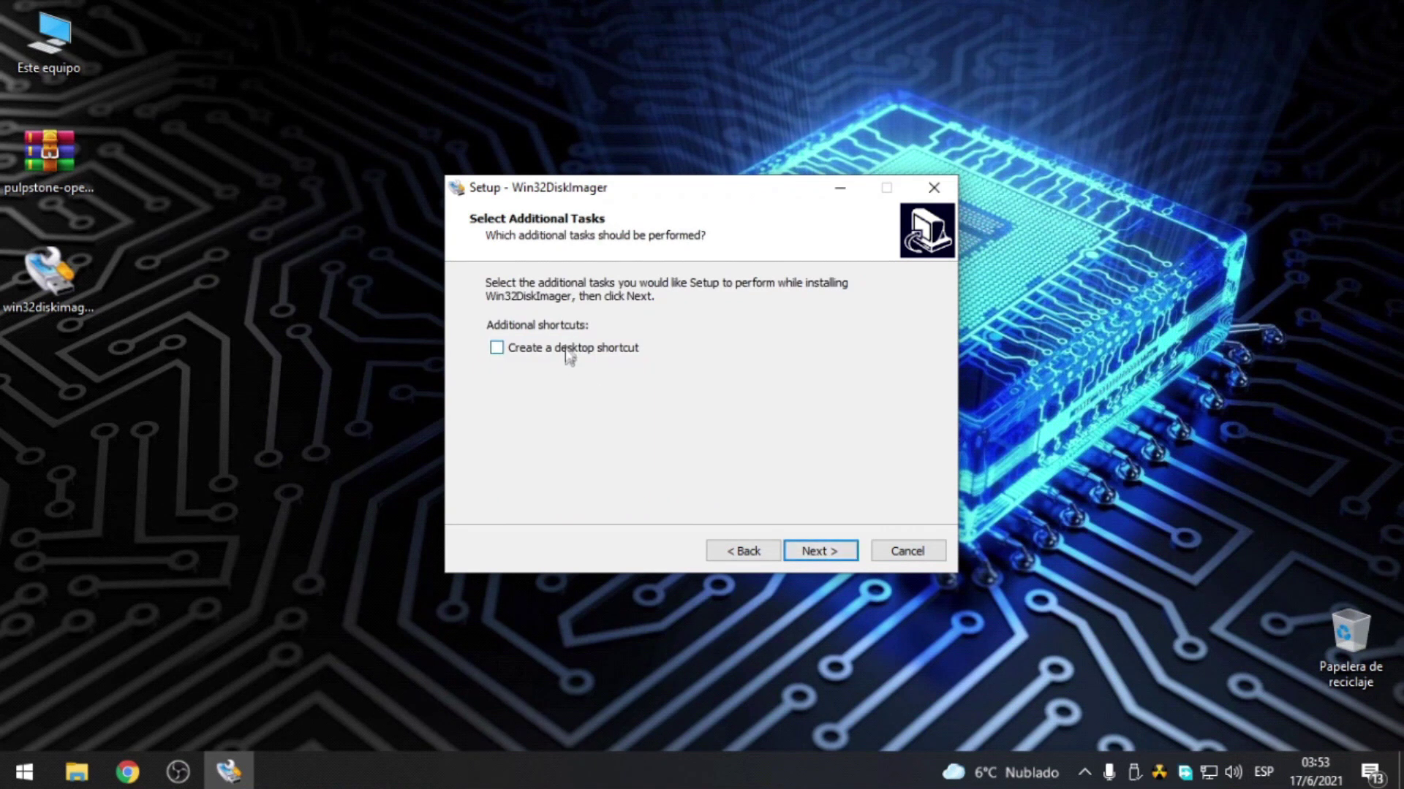
click(811, 551)
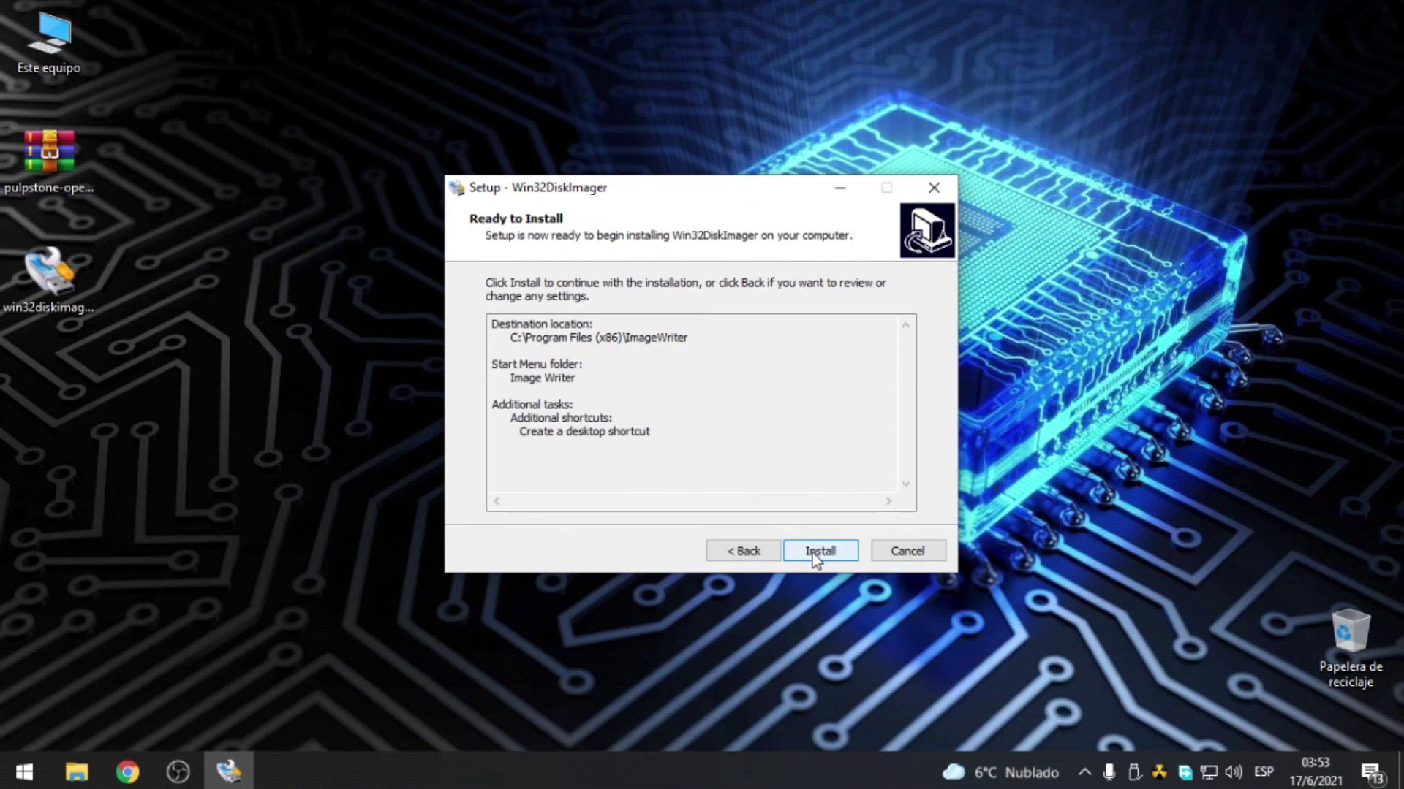
click(813, 553)
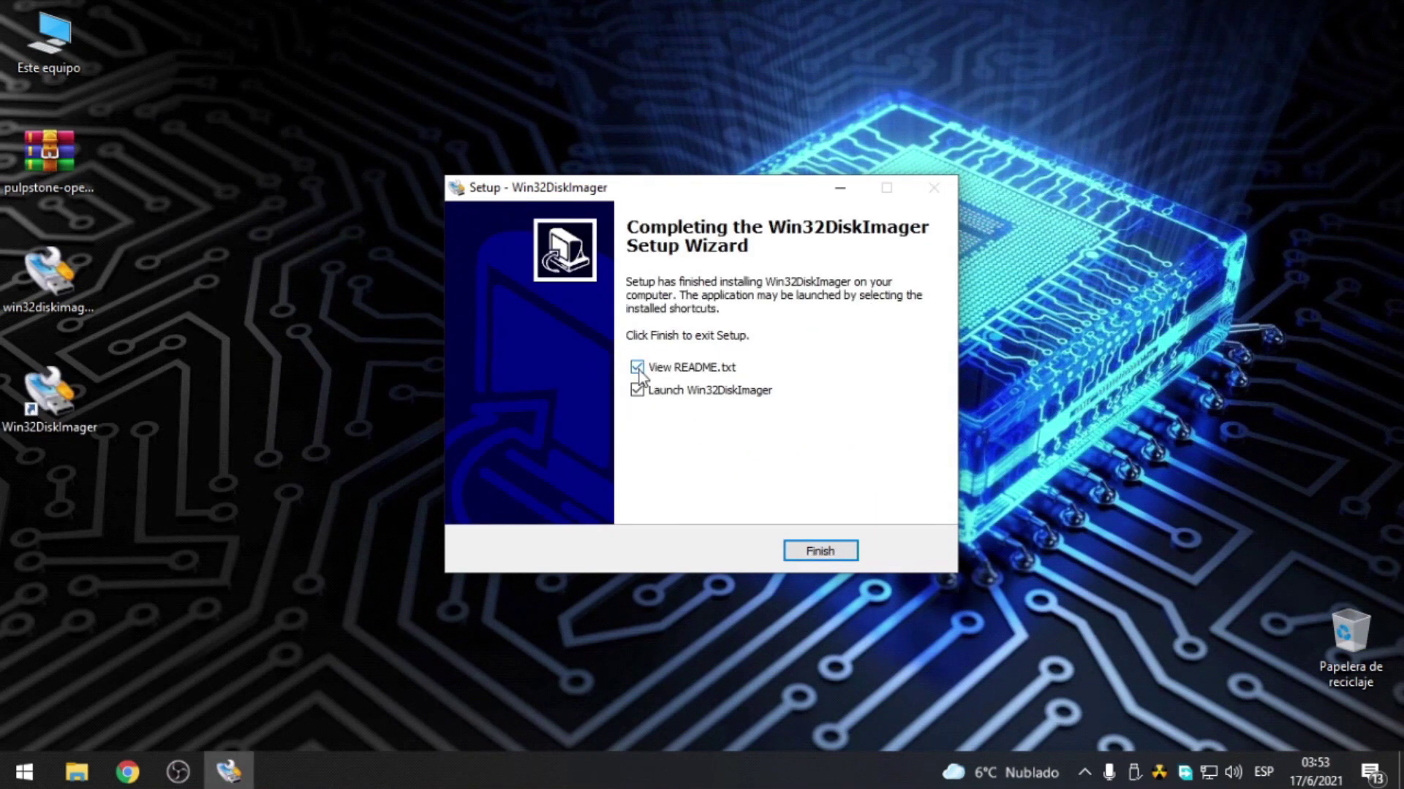
click(815, 550)
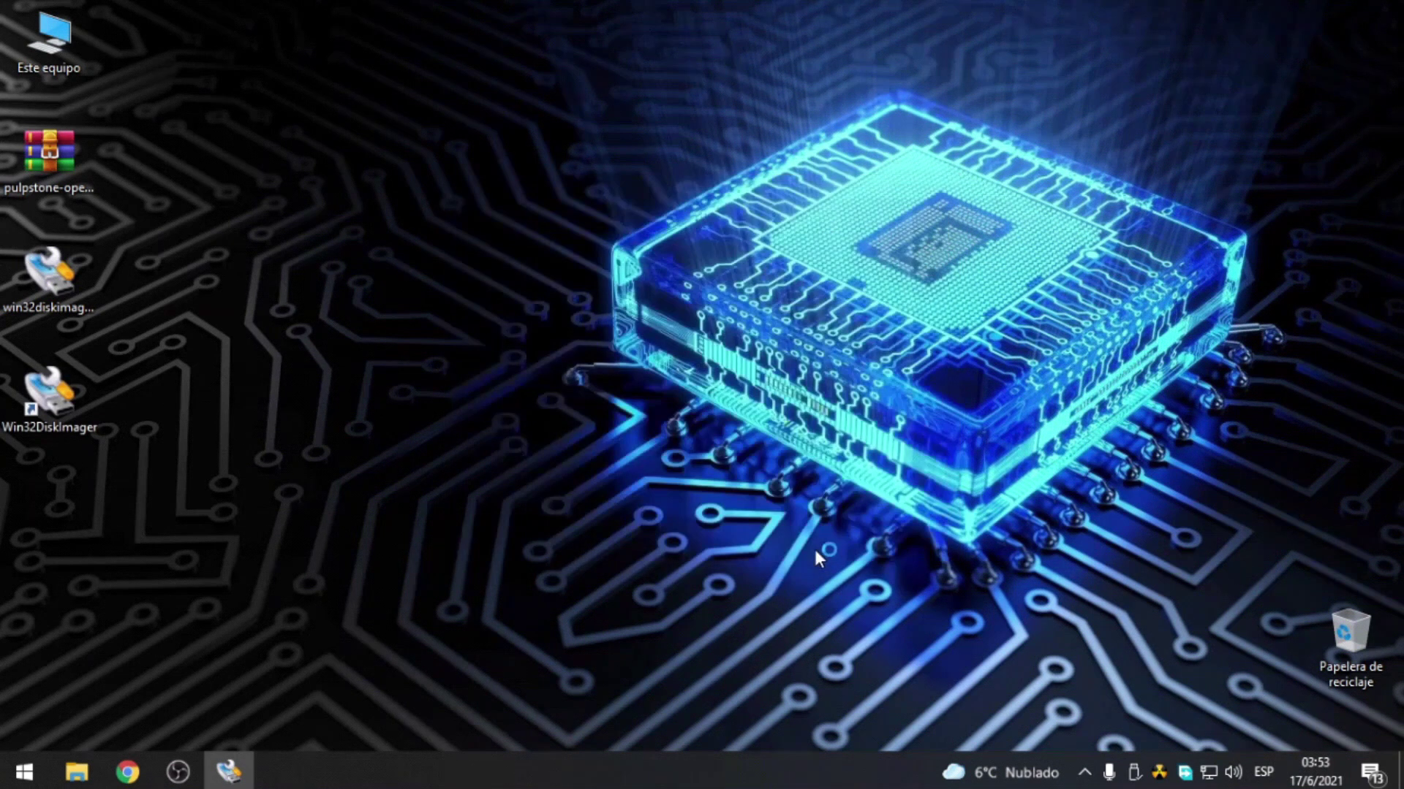
Extract the Pulpstone .img.gz with Extraer aquí, leaving the Orange Pi Zero sdcard.img on the Desktop.
drag(708, 212, 781, 165)
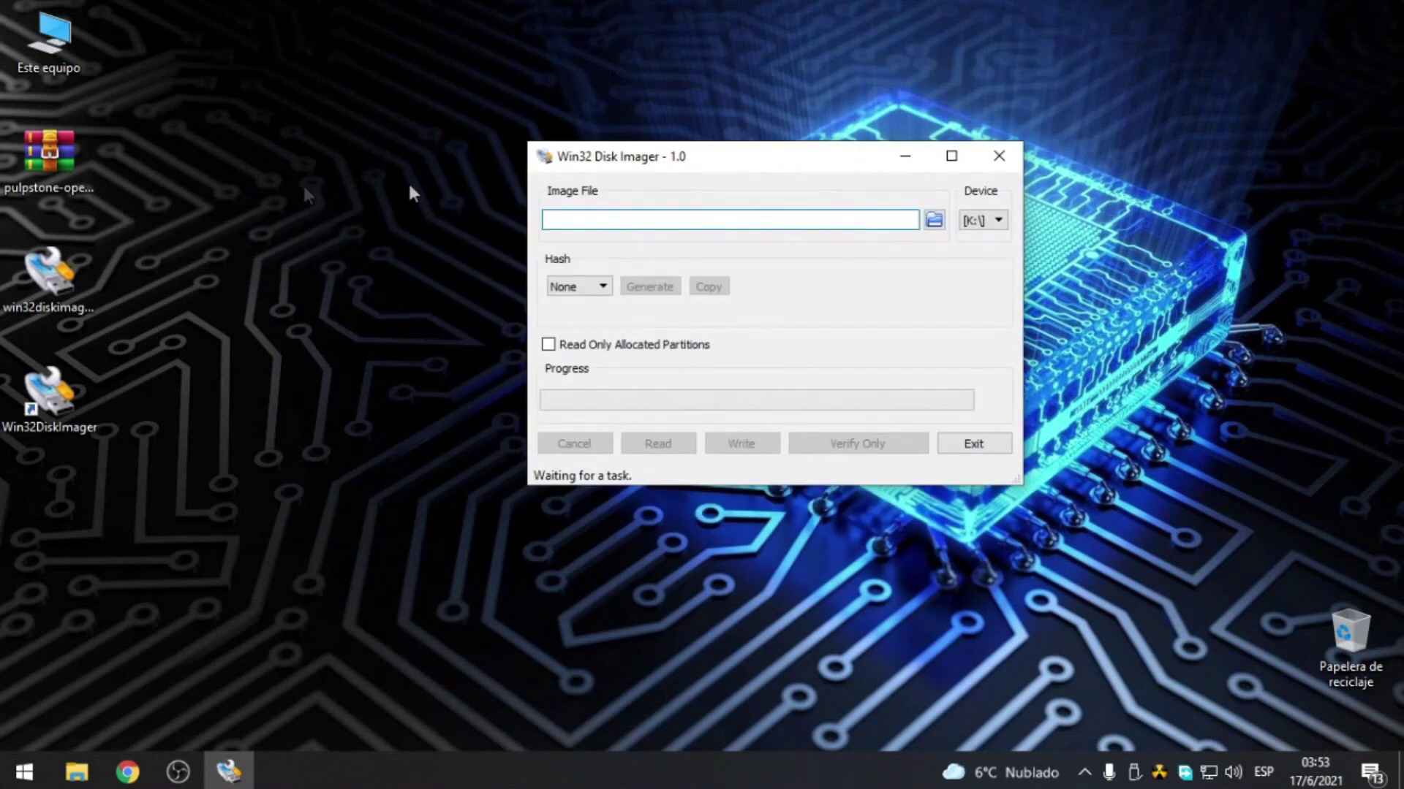
click(53, 147)
right_click(53, 147)
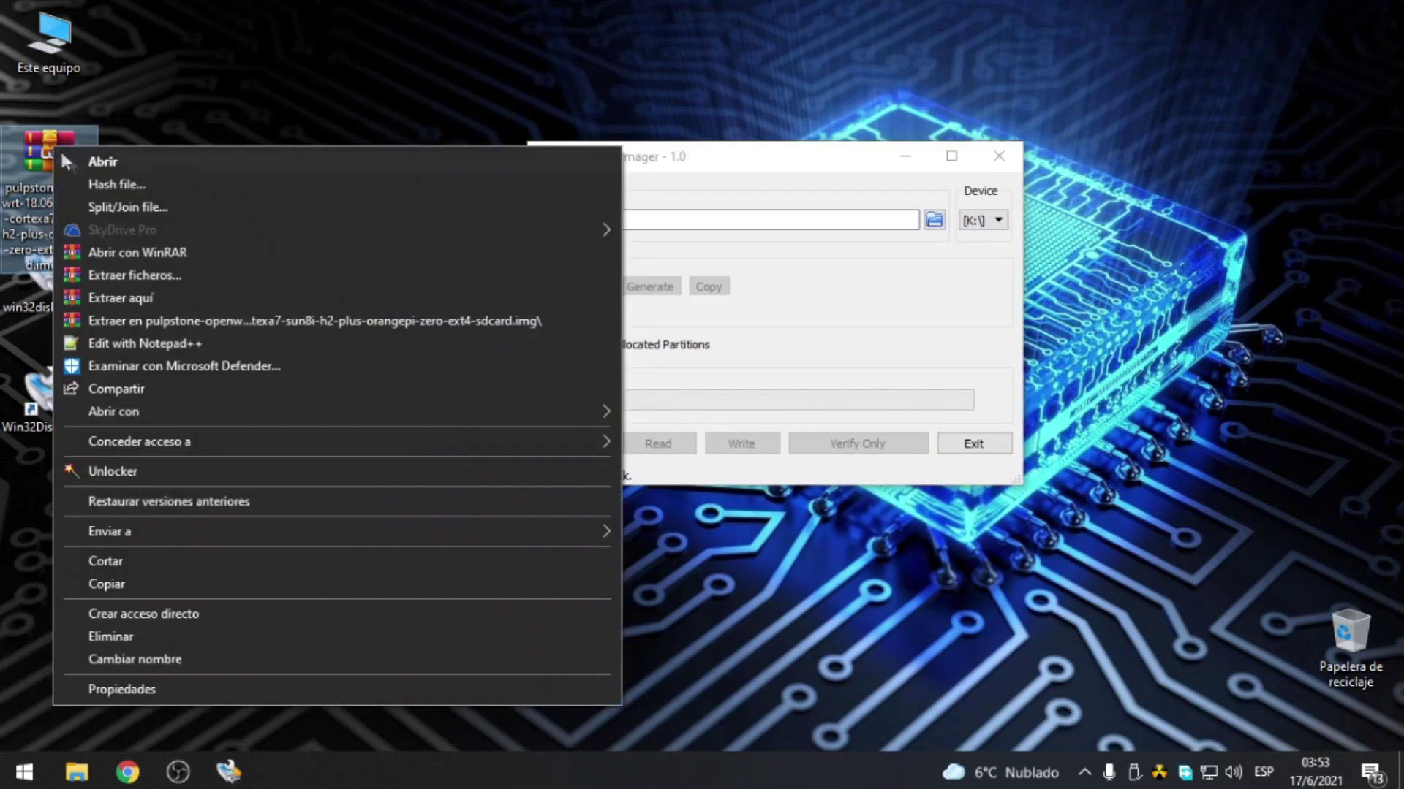
click(151, 295)
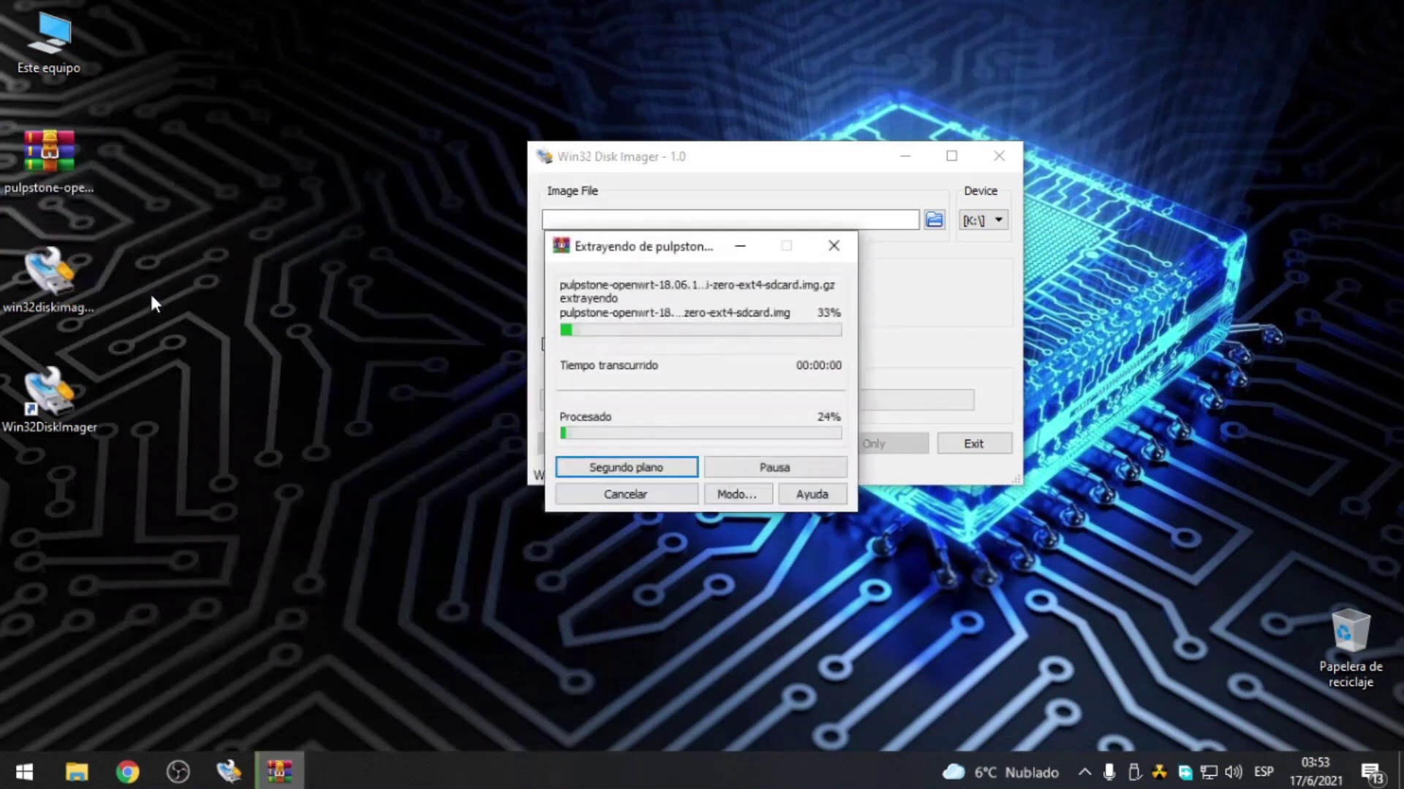
drag(49, 512, 276, 234)
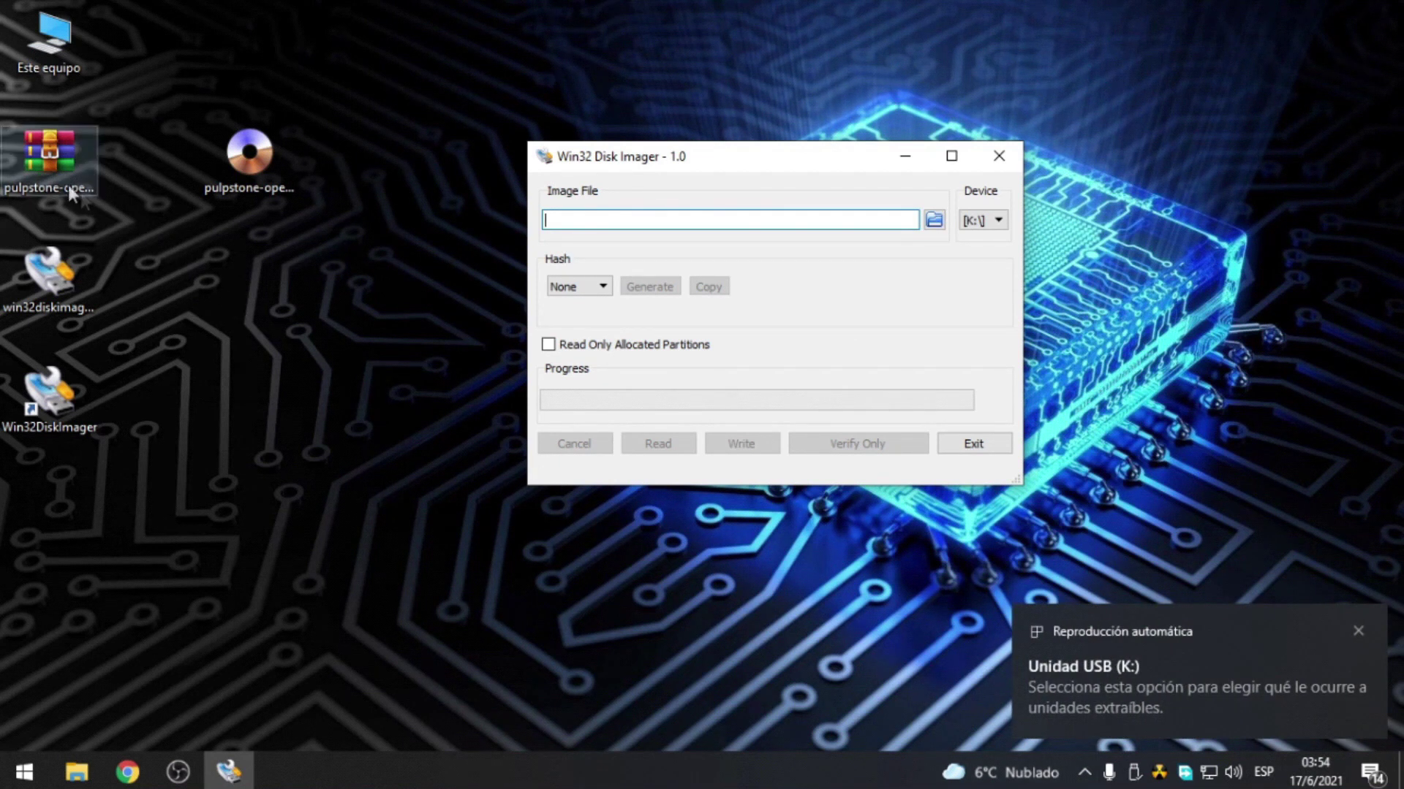
Quick-format the 3,67 GB Unidad USB (K:) from Este equipo and close the drives window.
double_click(68, 28)
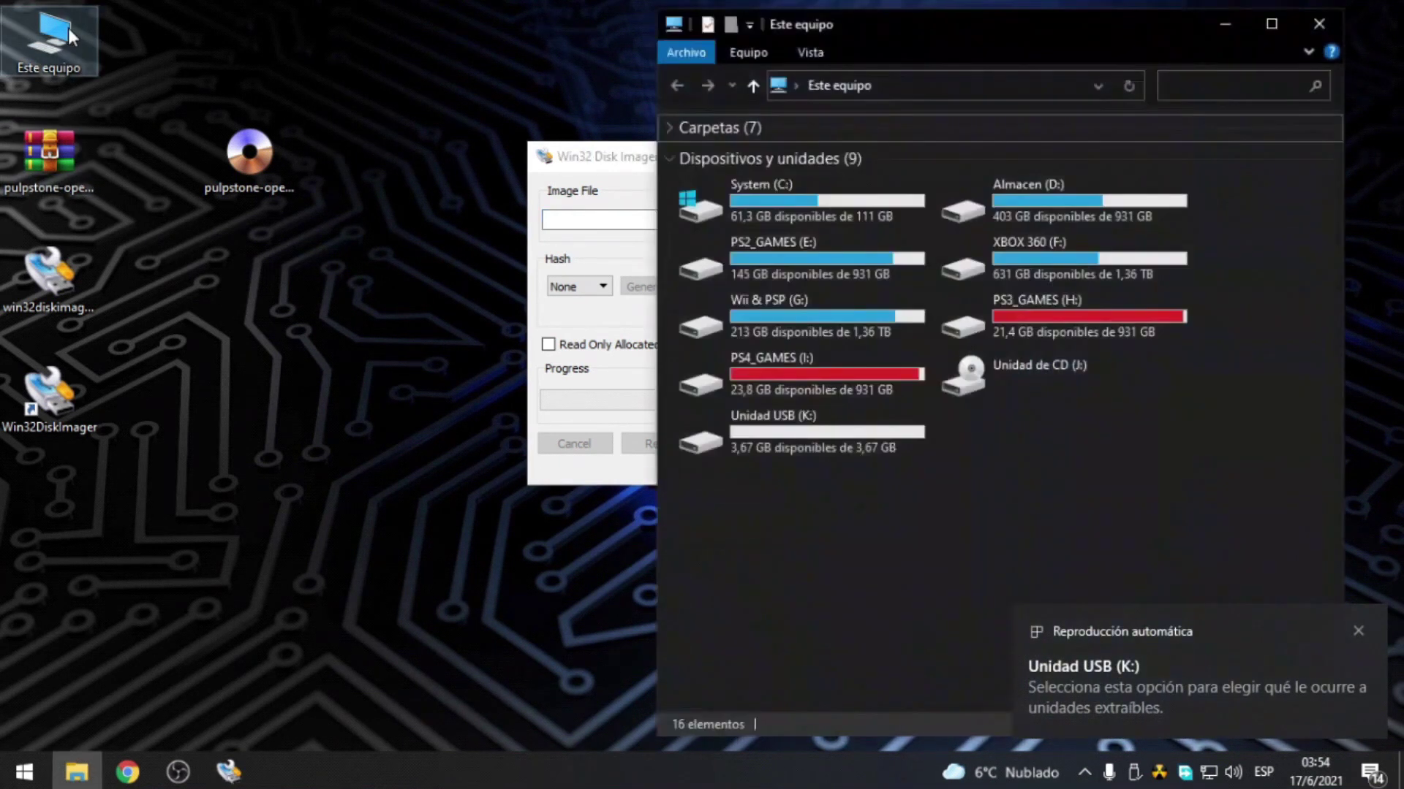
right_click(798, 435)
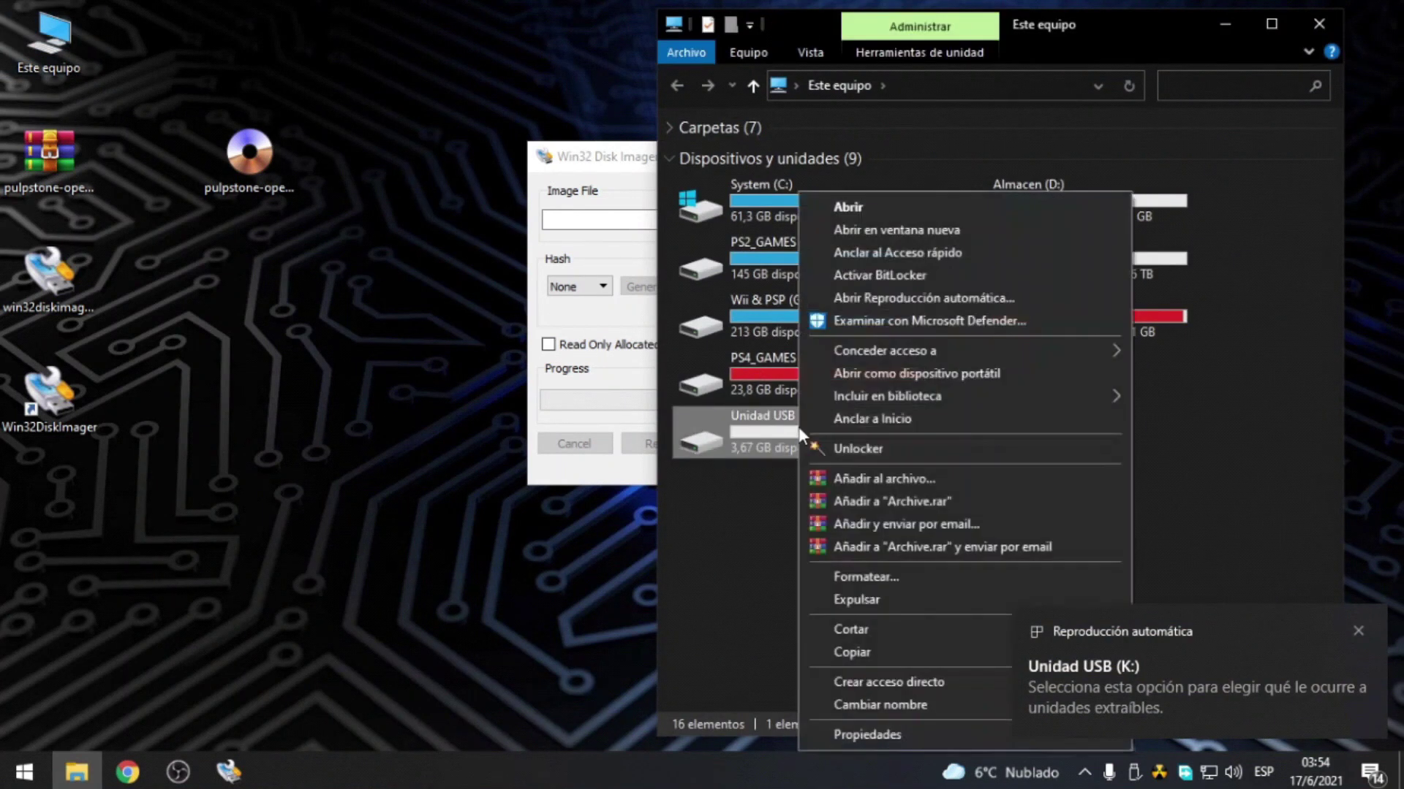
click(853, 573)
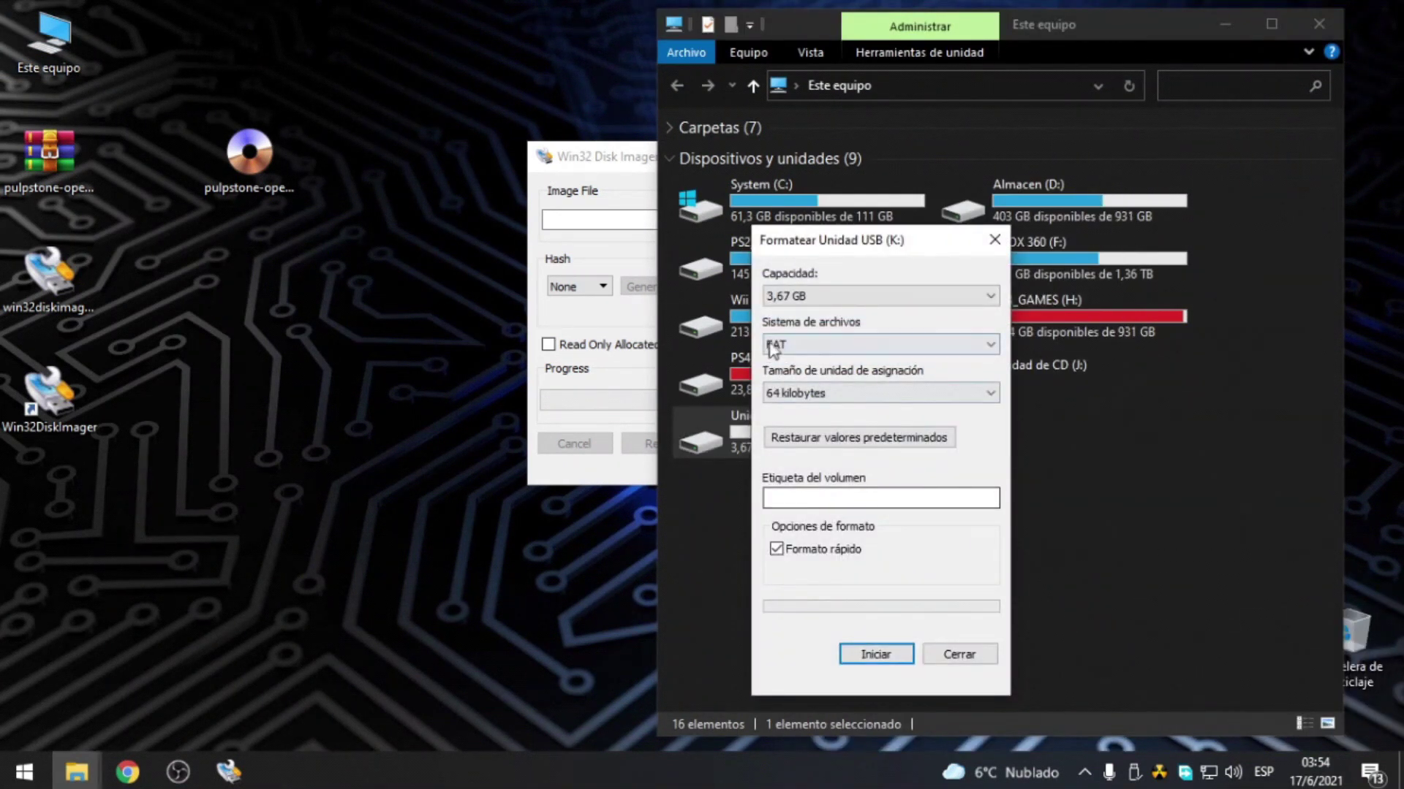
click(876, 654)
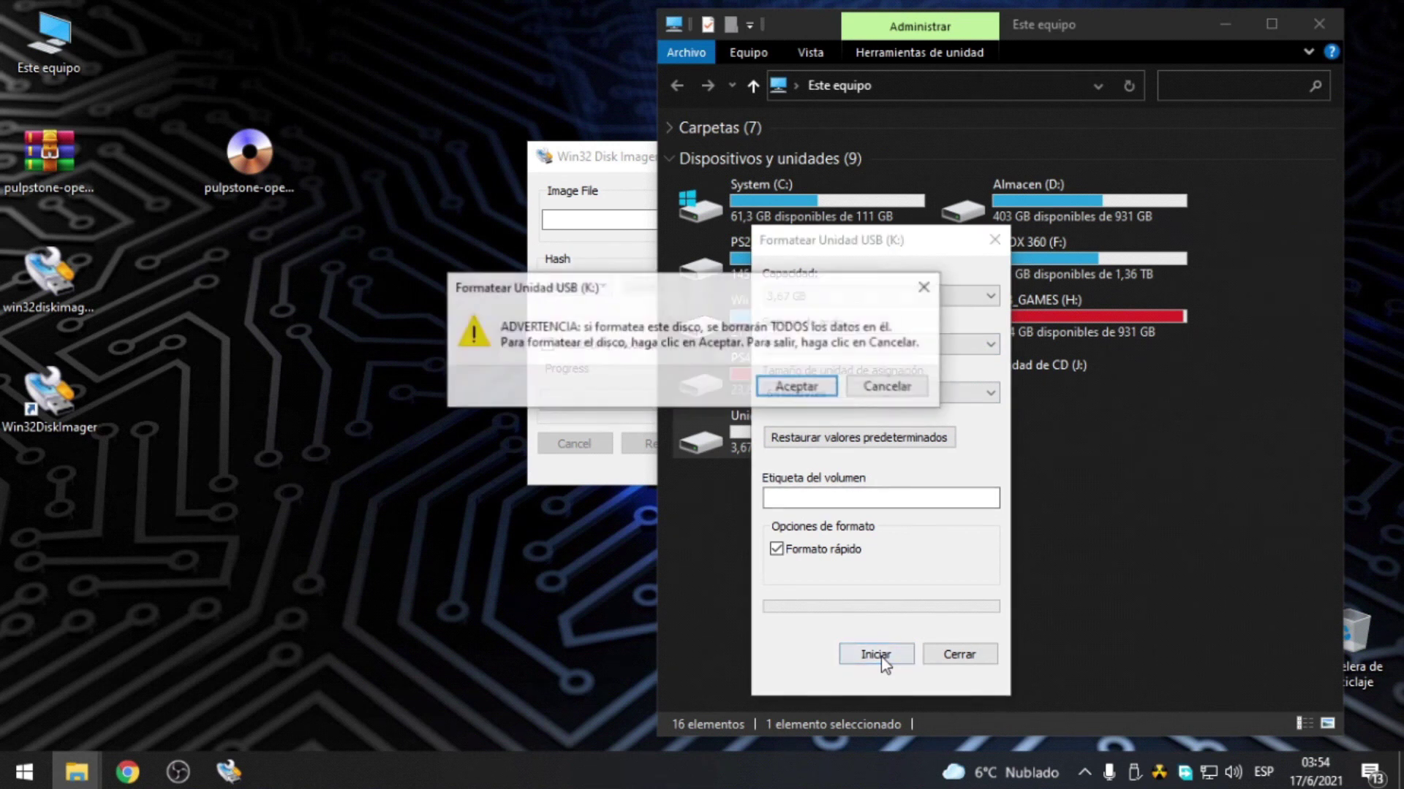
click(803, 394)
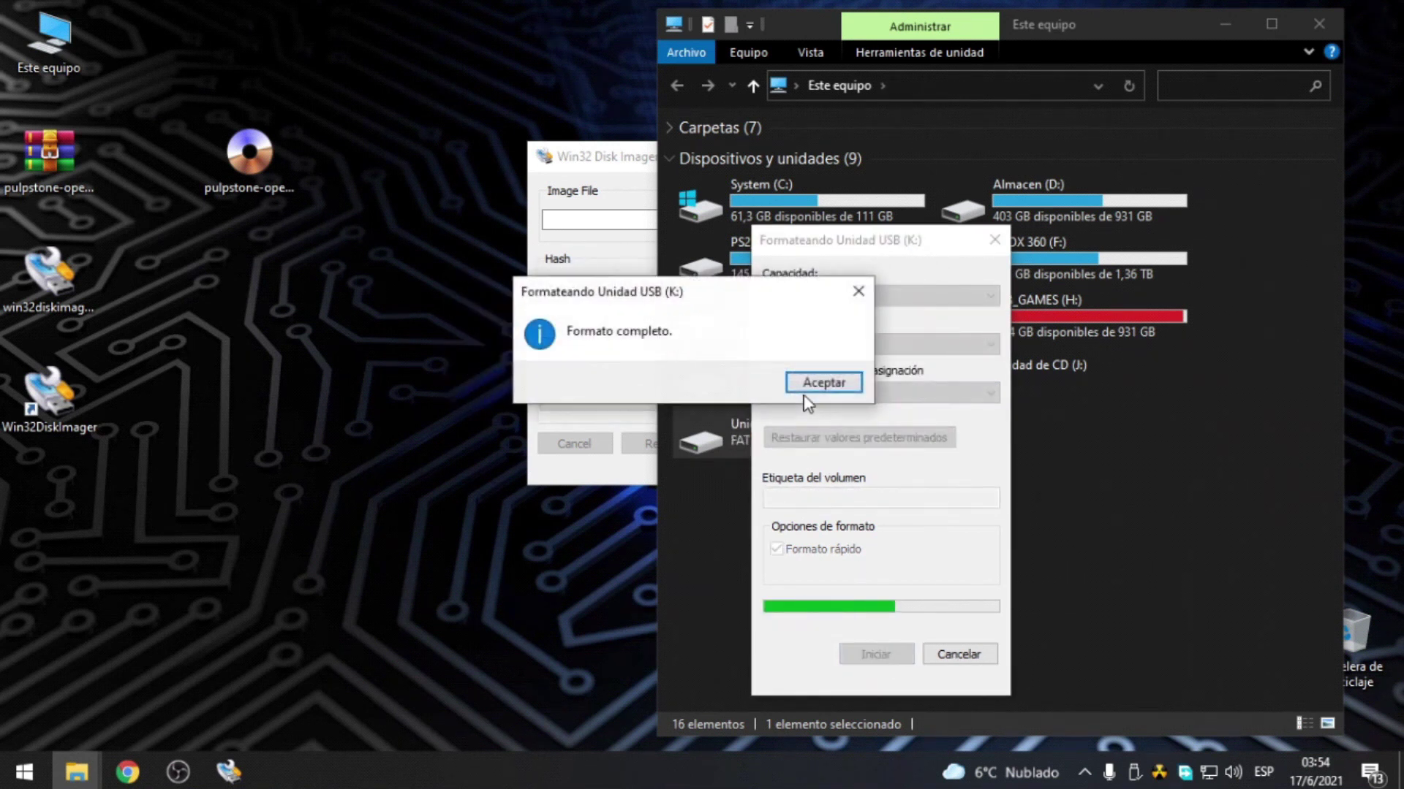
click(811, 389)
click(958, 653)
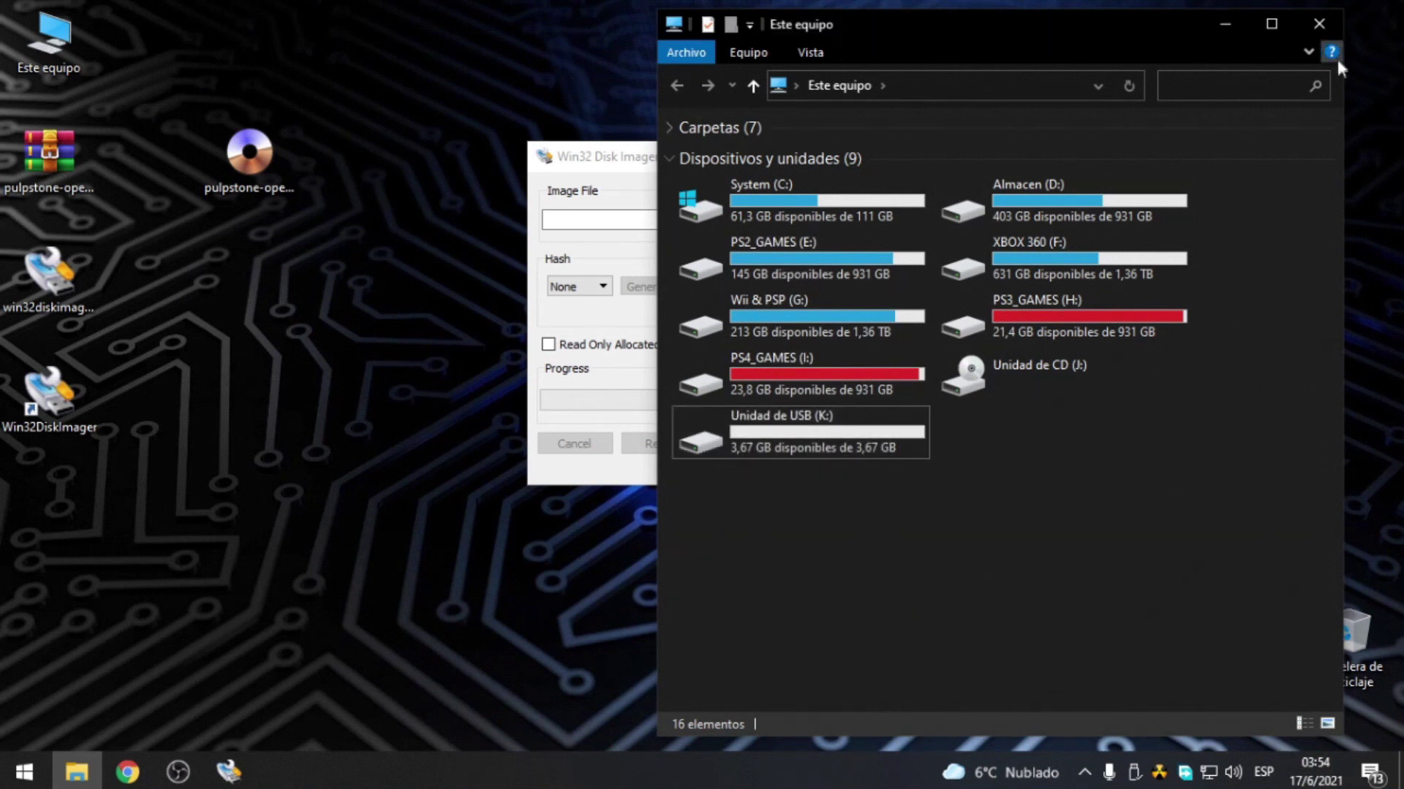
click(1319, 23)
click(1000, 221)
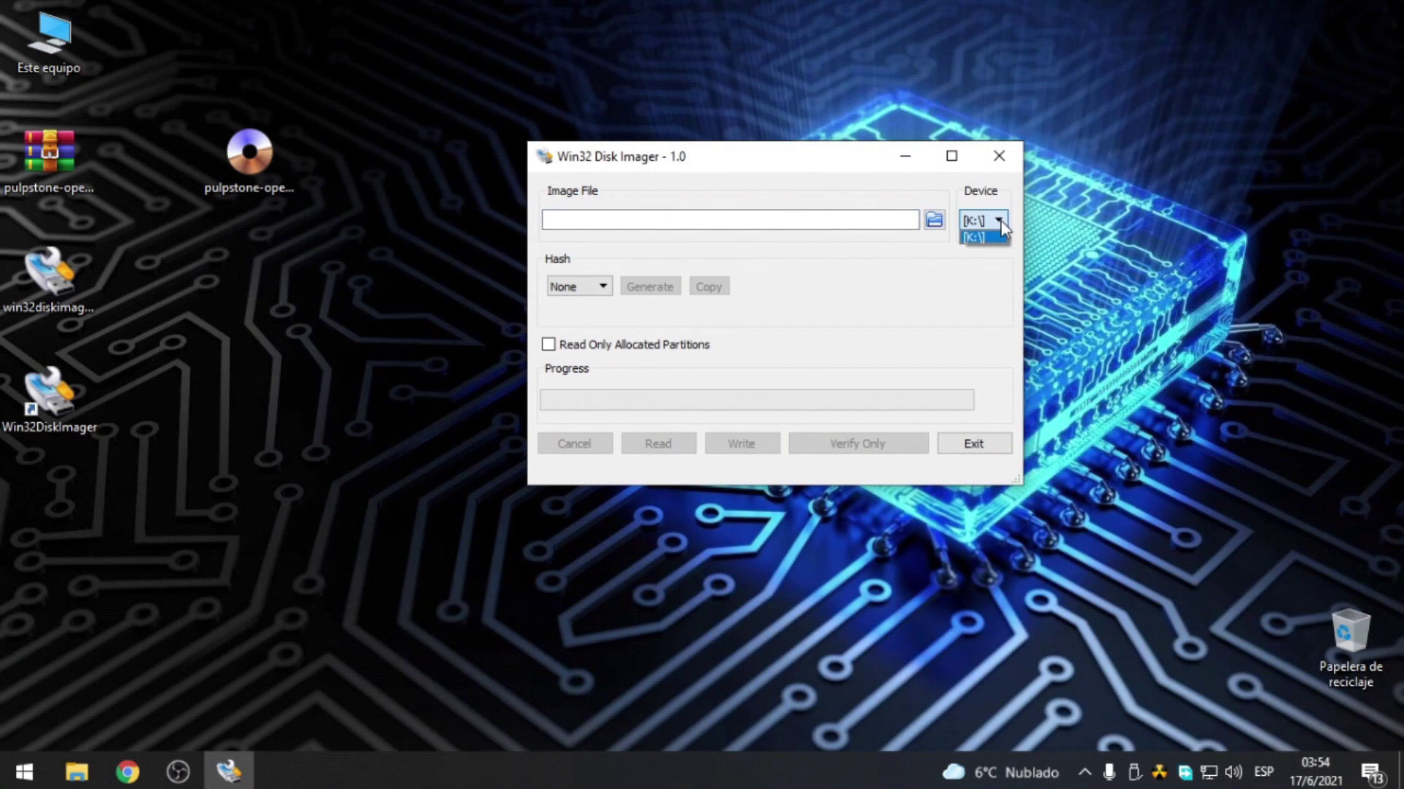
click(933, 219)
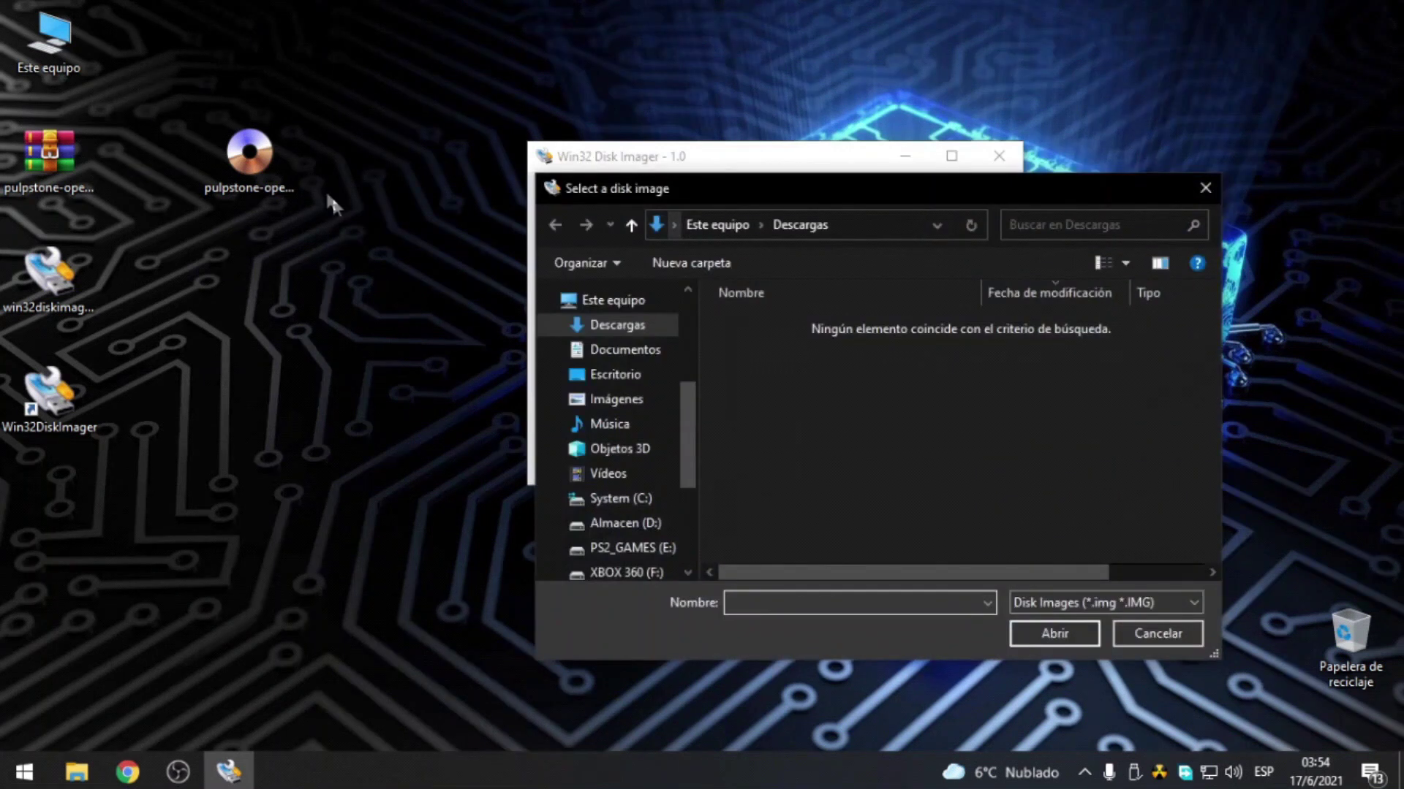
Write the pulpstone OpenWrt .img from Escritorio to drive K:, confirming the overwrite.
click(609, 382)
click(758, 363)
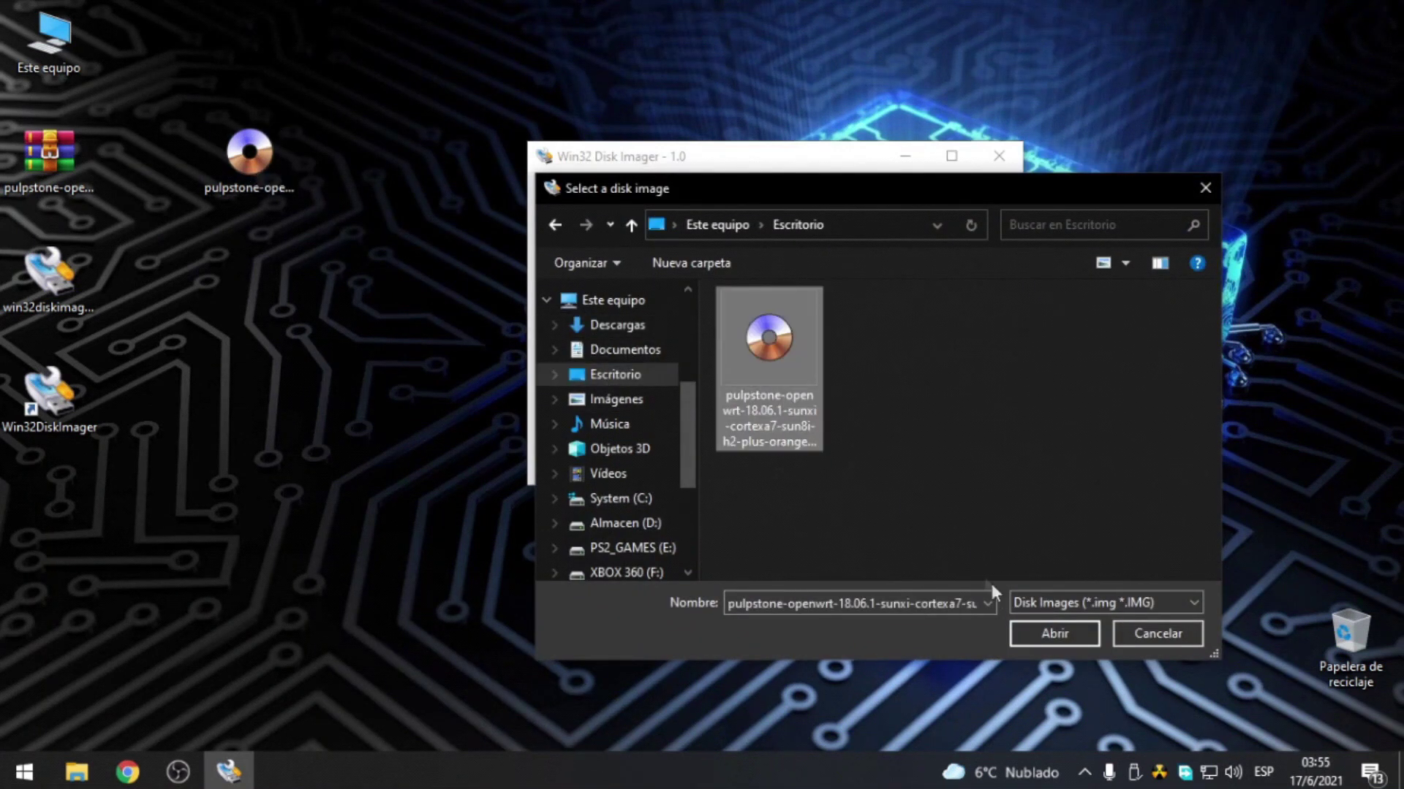
click(1053, 633)
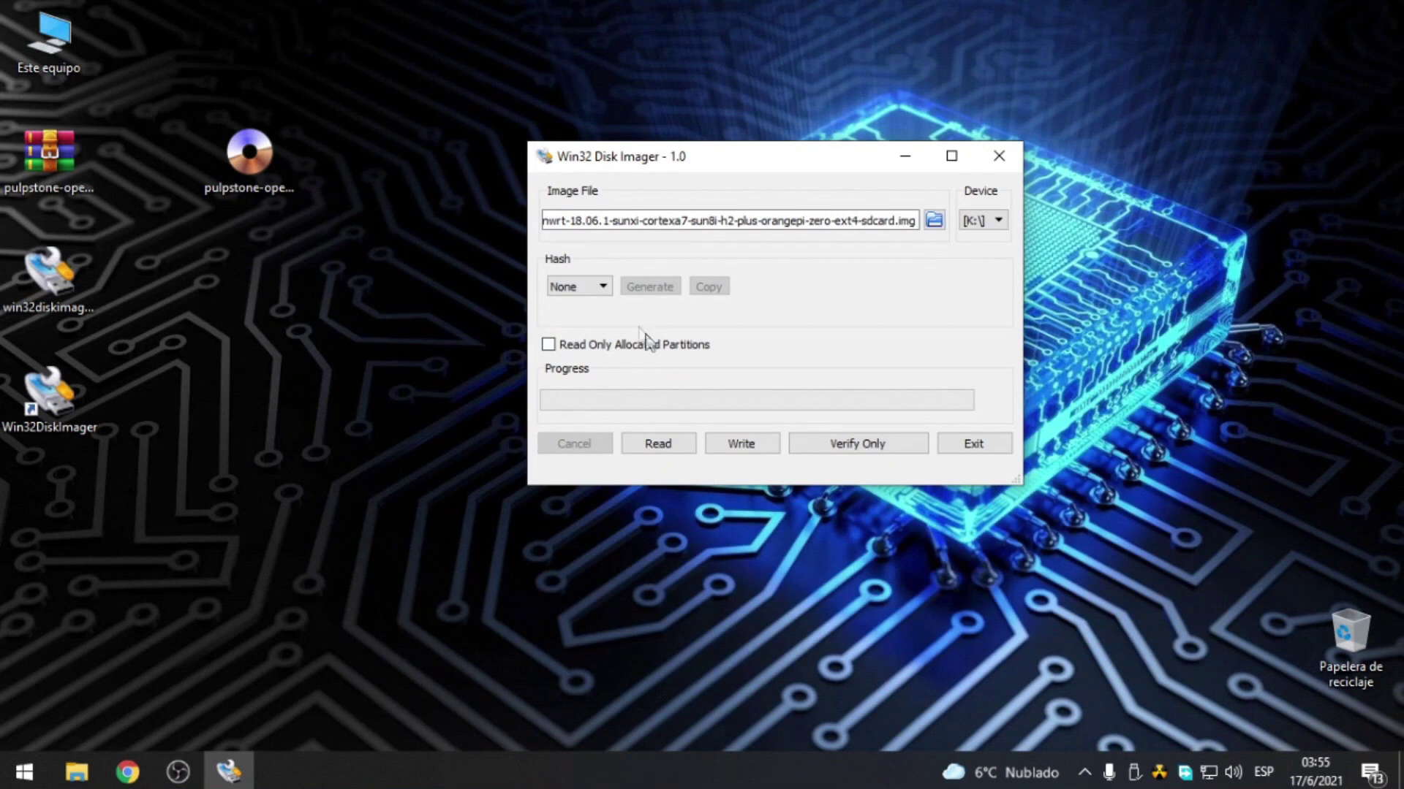
click(740, 446)
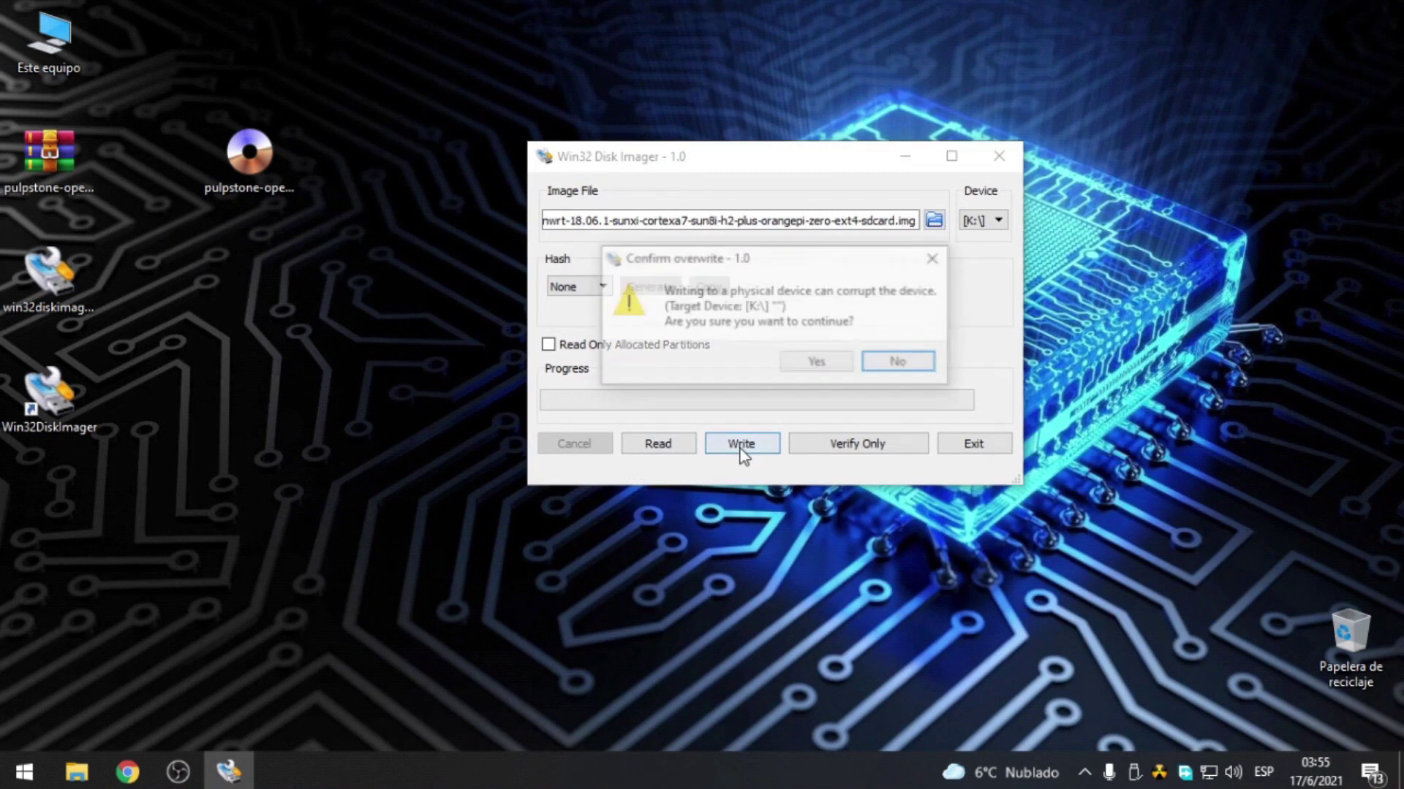
click(820, 363)
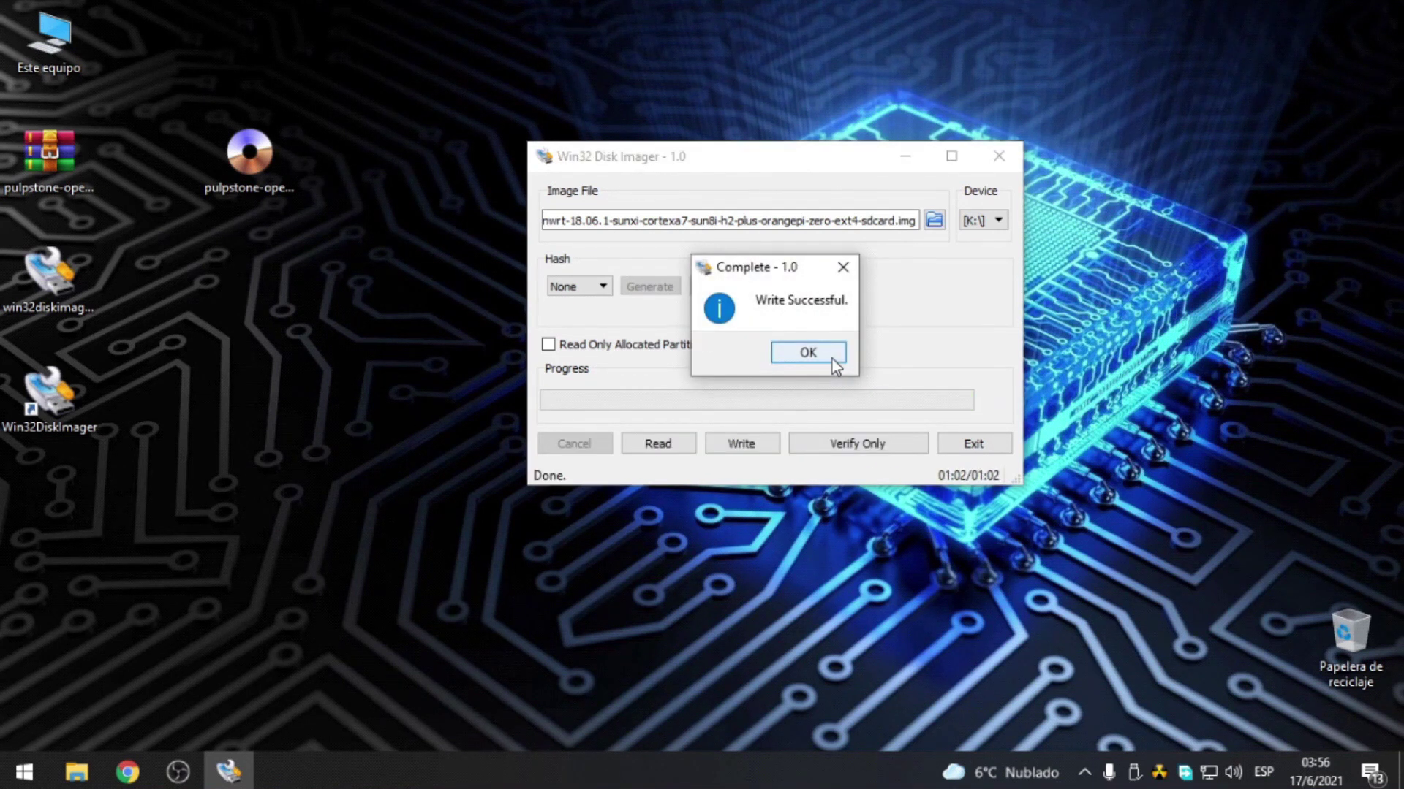
click(814, 354)
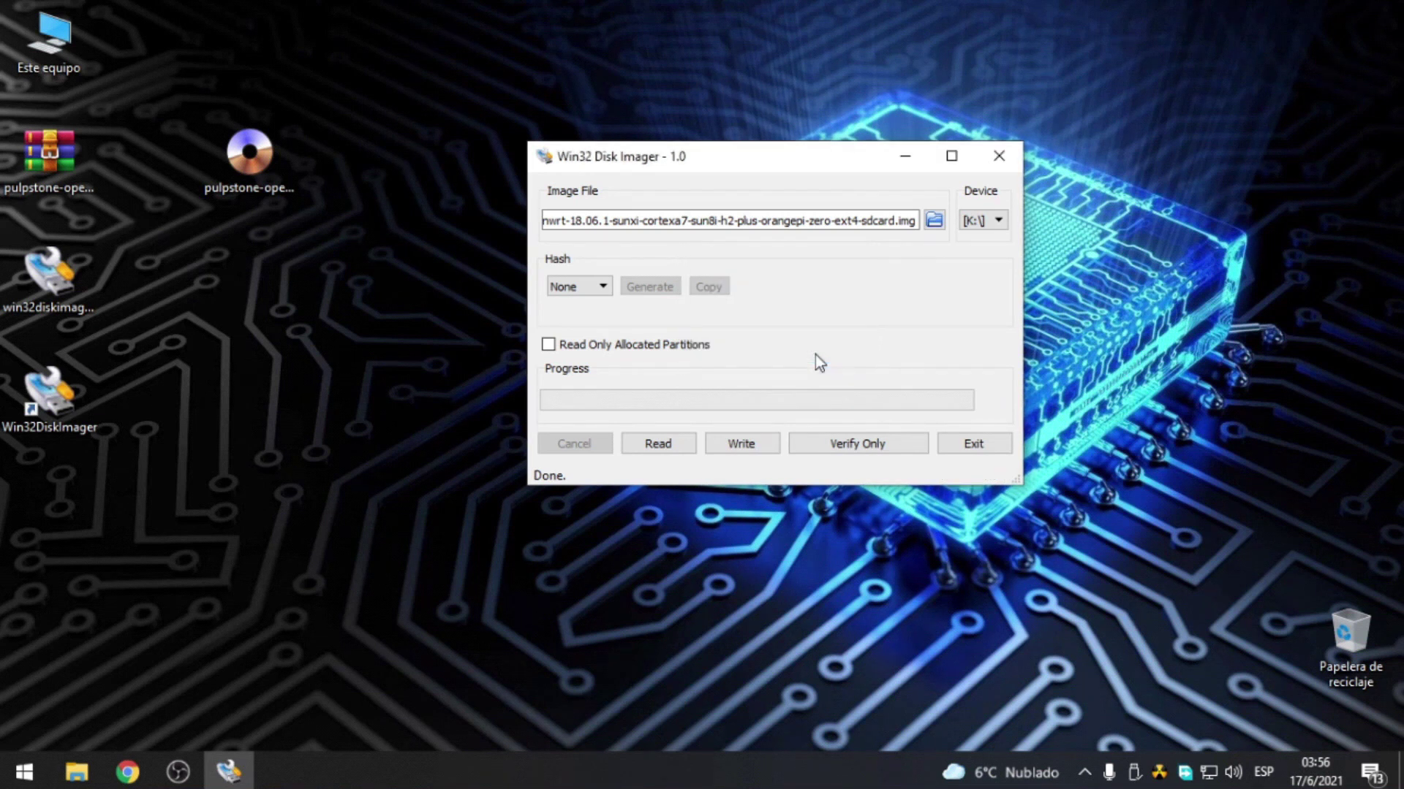
Exit the disk imager, cancel formatting drive L:, and safely eject the USB mass storage device.
click(973, 444)
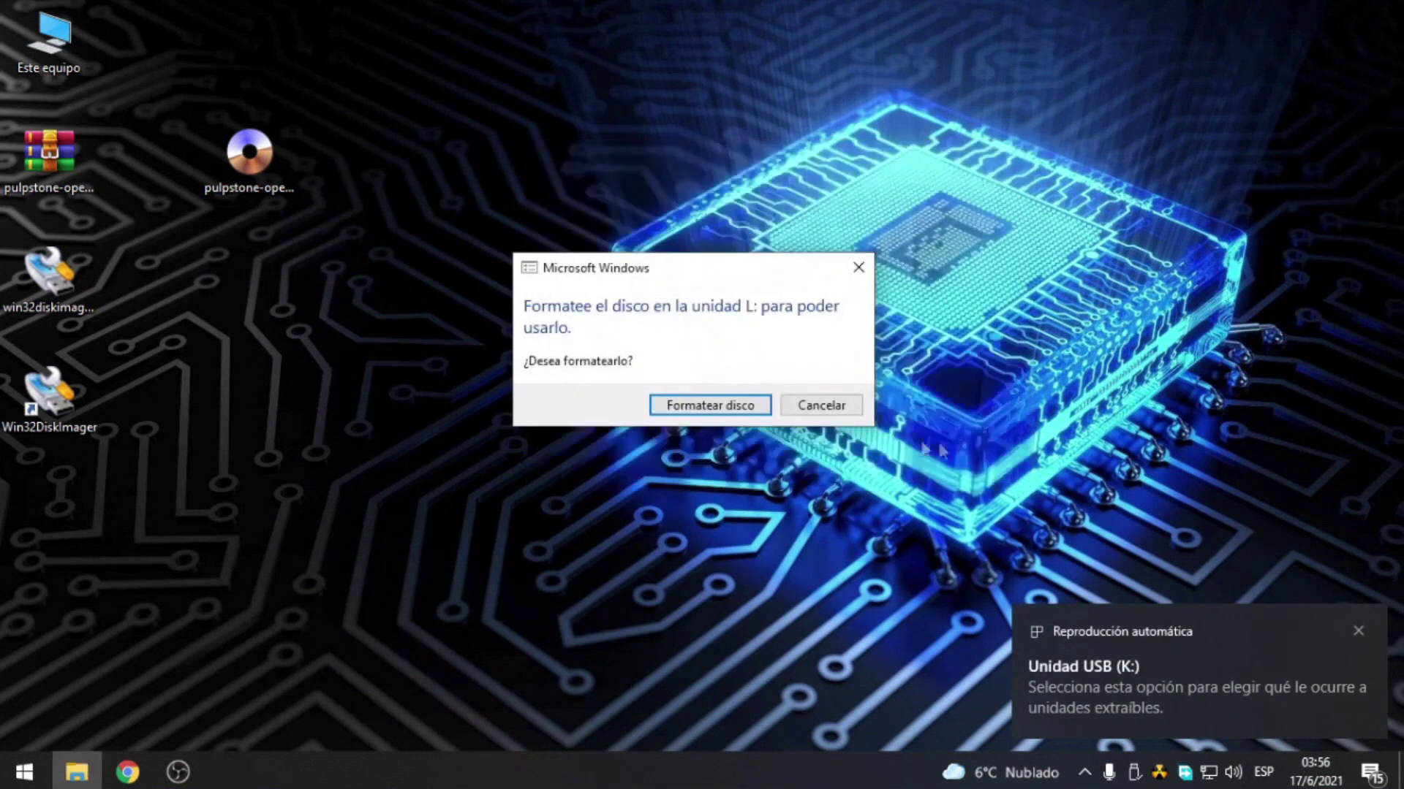
click(829, 414)
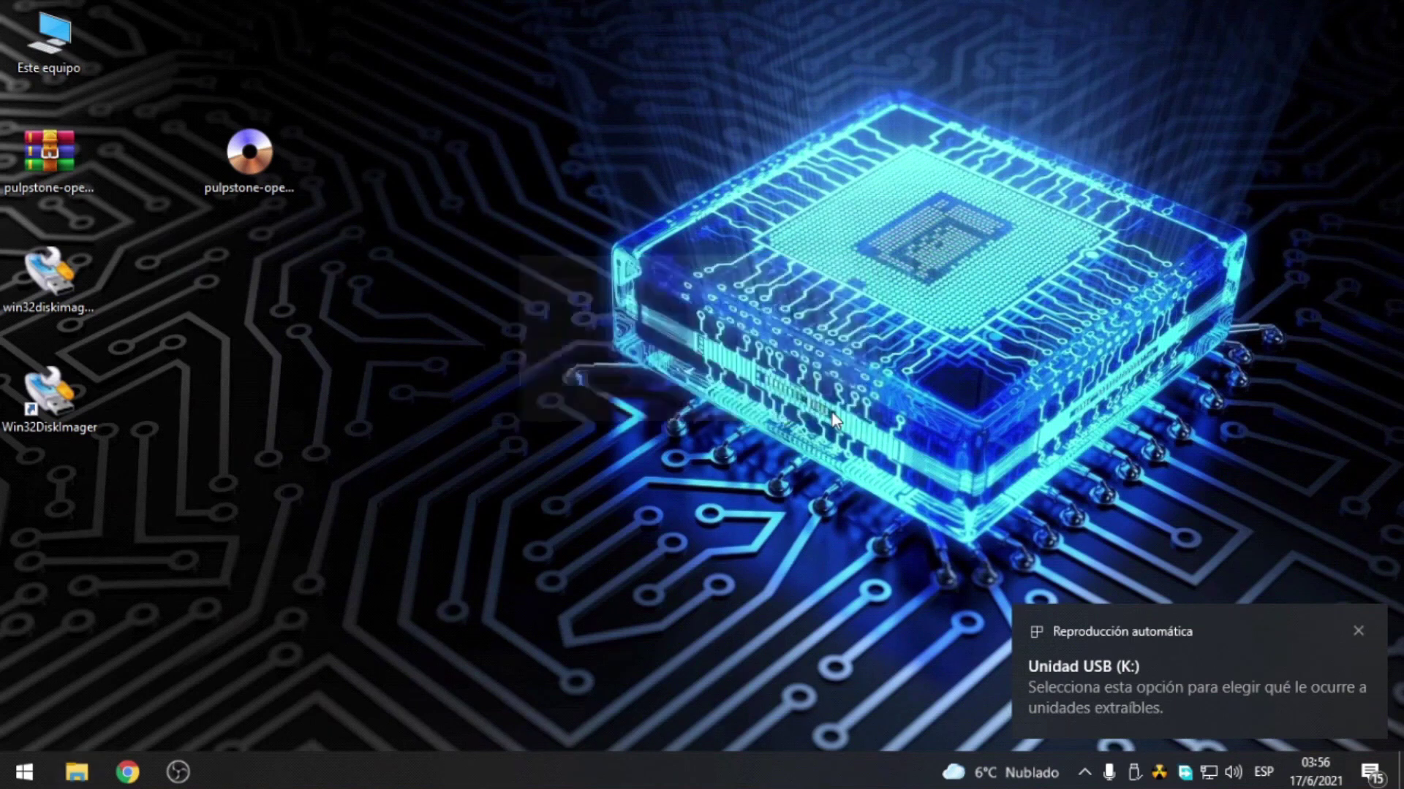
click(1359, 631)
click(1133, 778)
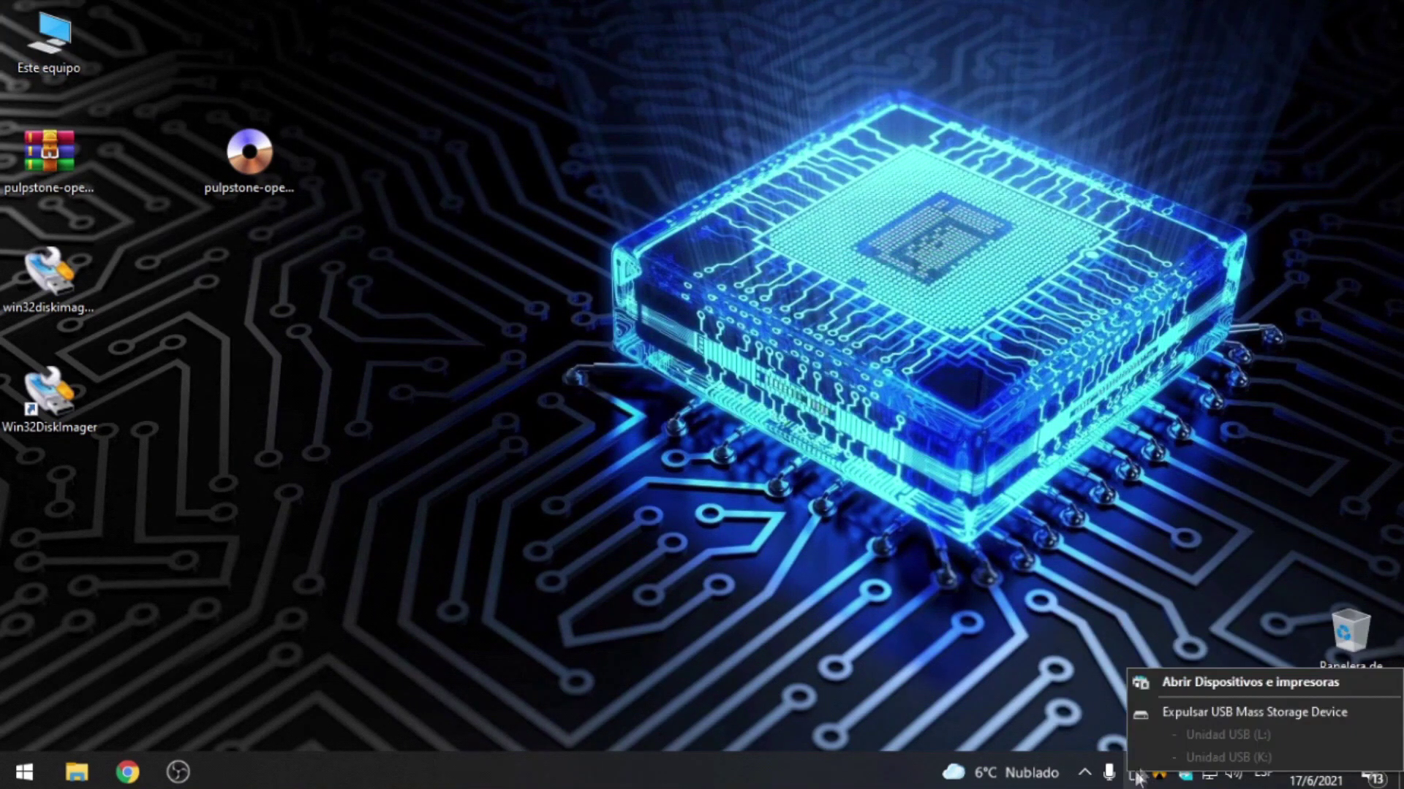
click(1203, 713)
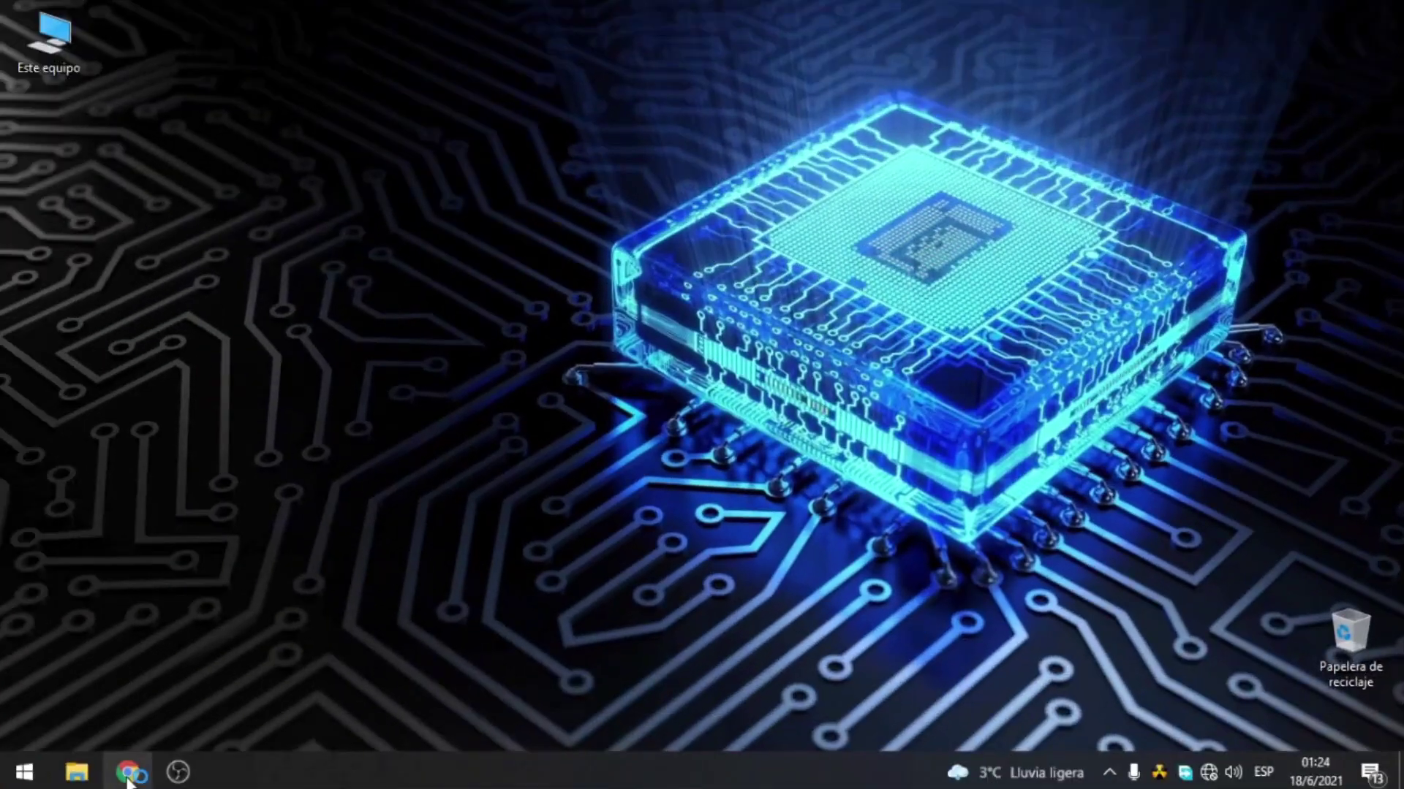
Load 192.168.1.1 in Chrome, which fails with ERR_ADDRESS_UNREACHABLE.
click(127, 775)
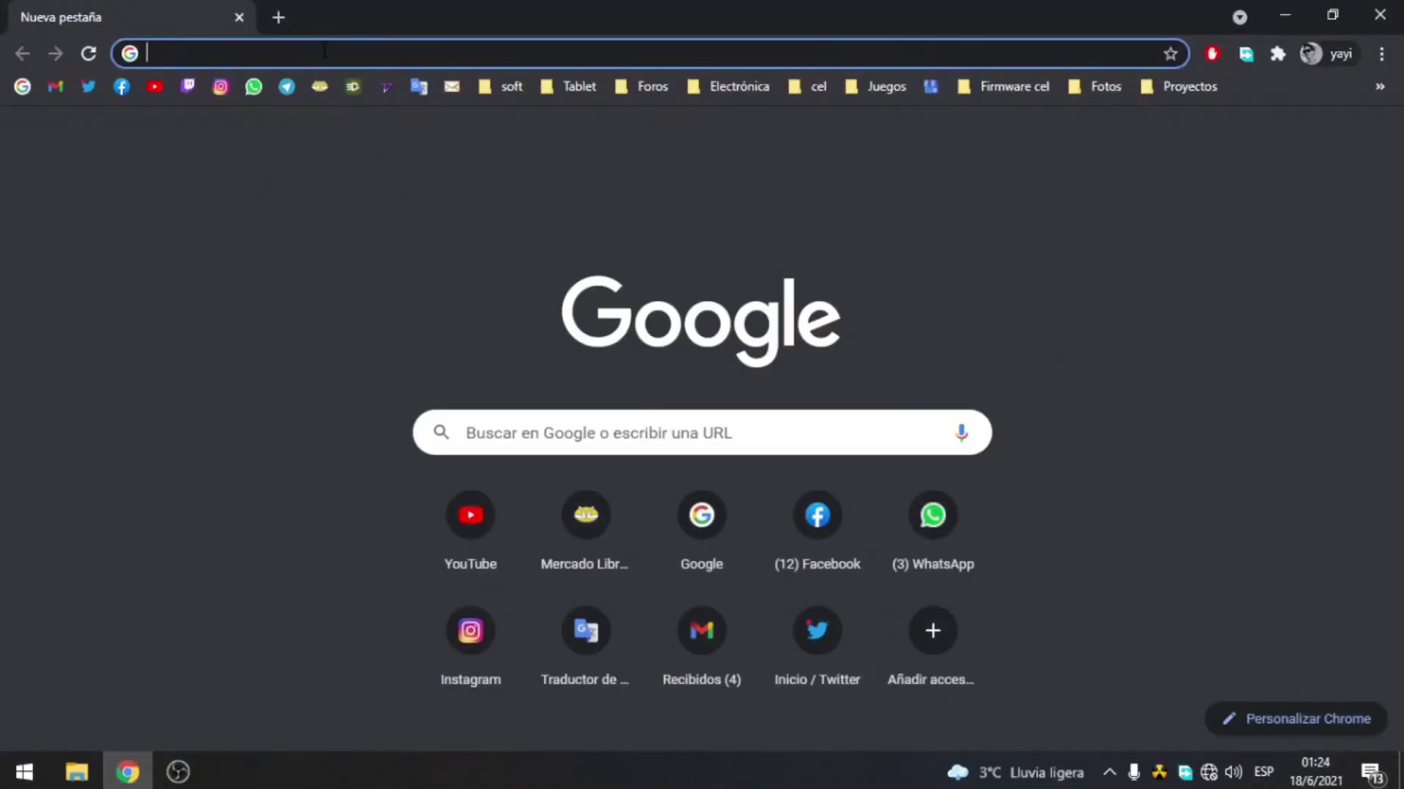
click(324, 51)
text(192.168.1)
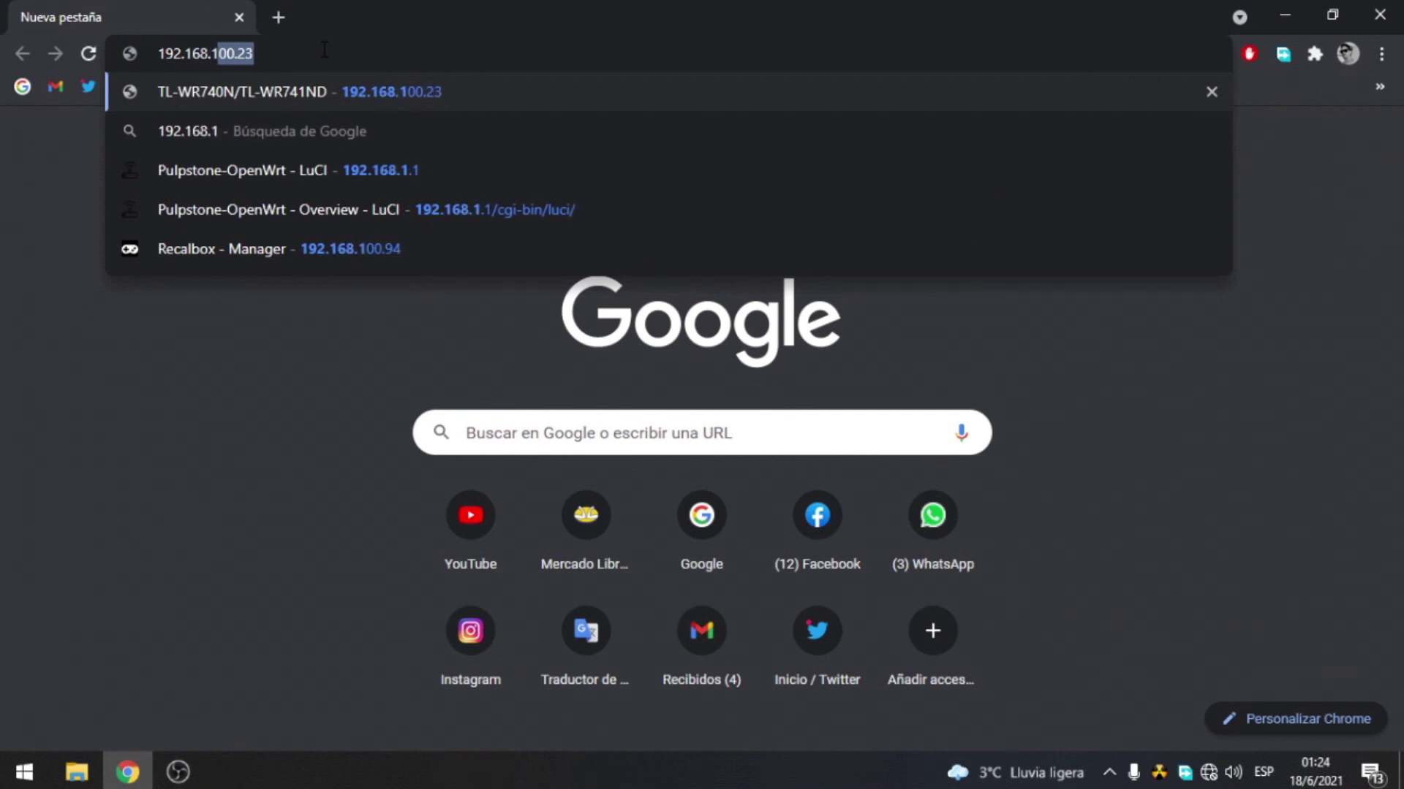
text(.1)
key(Return)
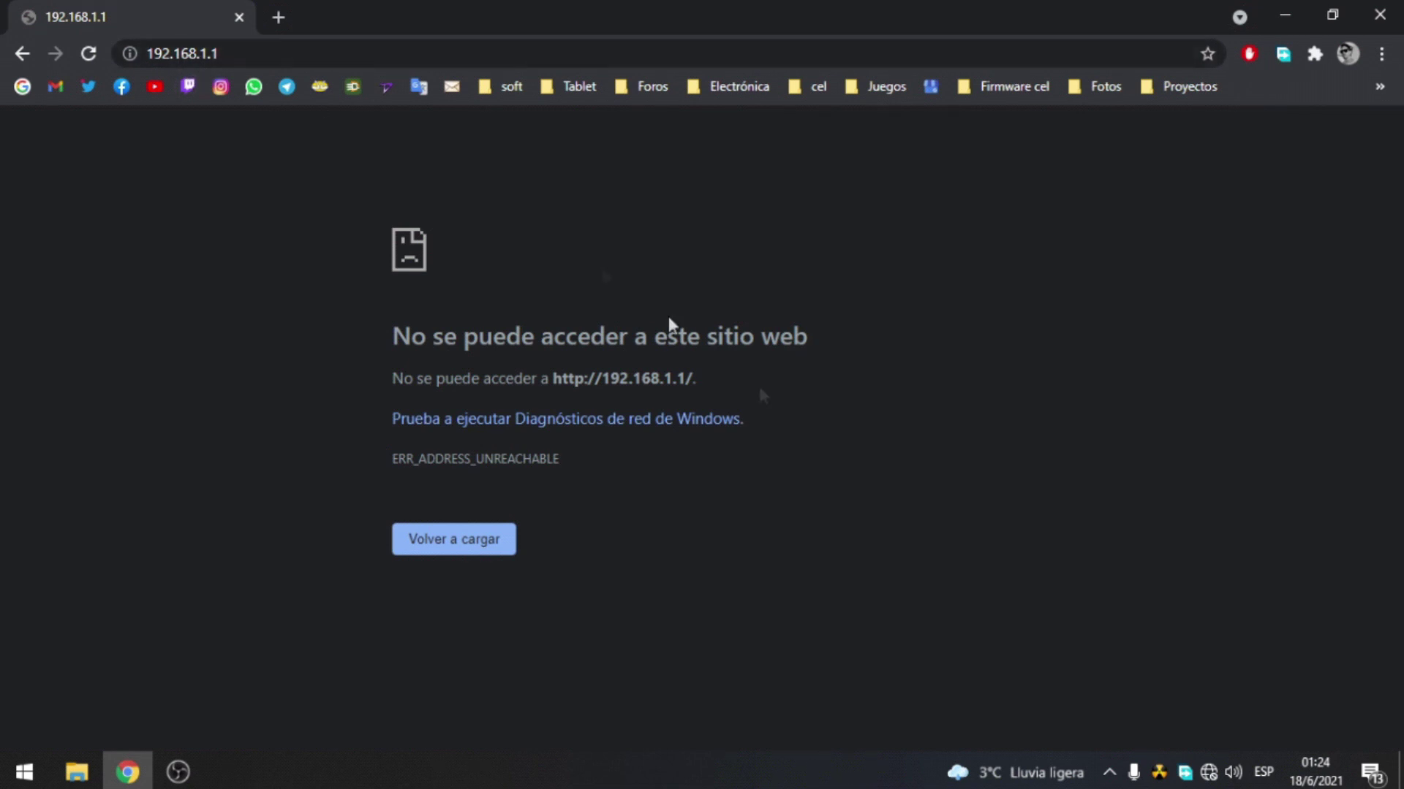
right_click(1210, 779)
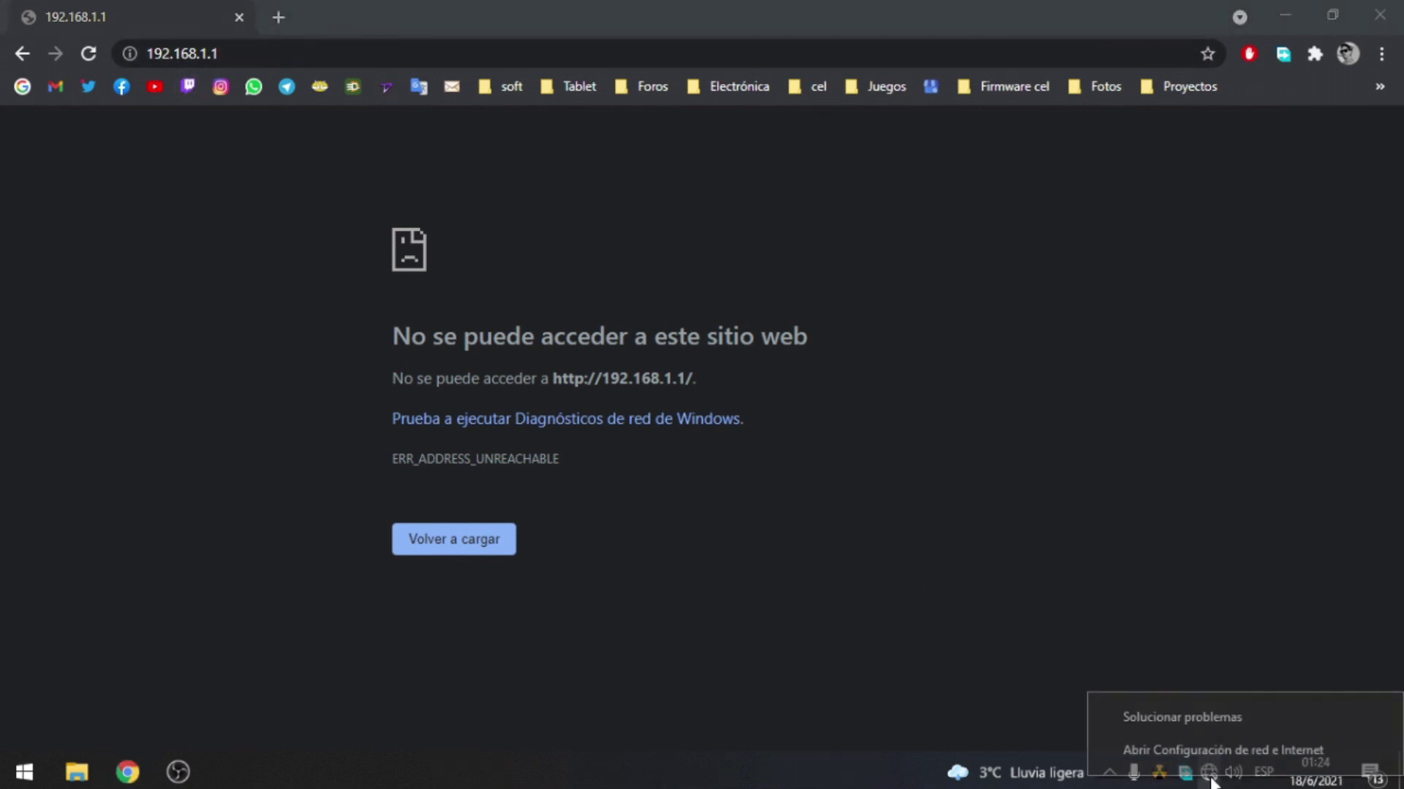
Open the Ethernet adapter's properties via Network settings and Change adapter options.
click(1216, 748)
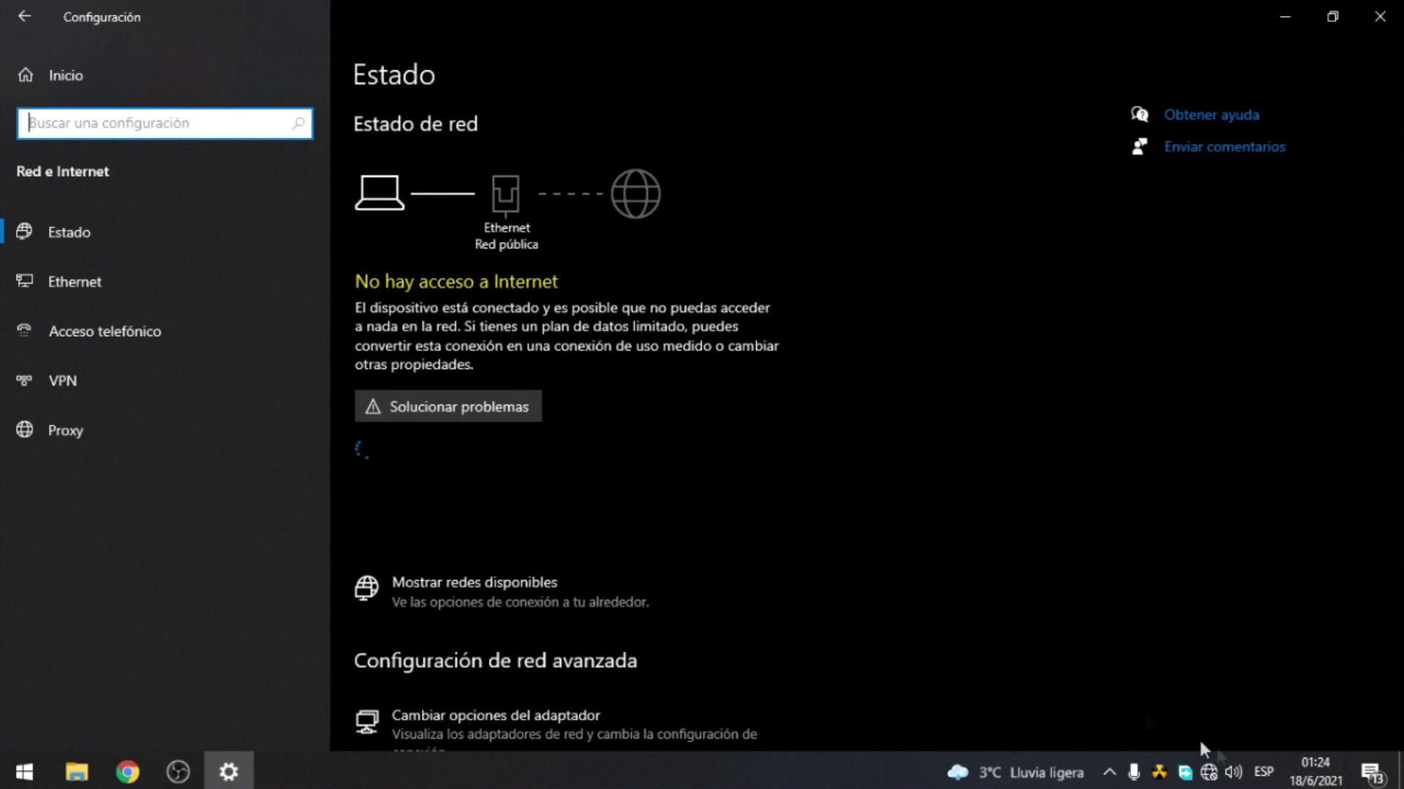
click(80, 282)
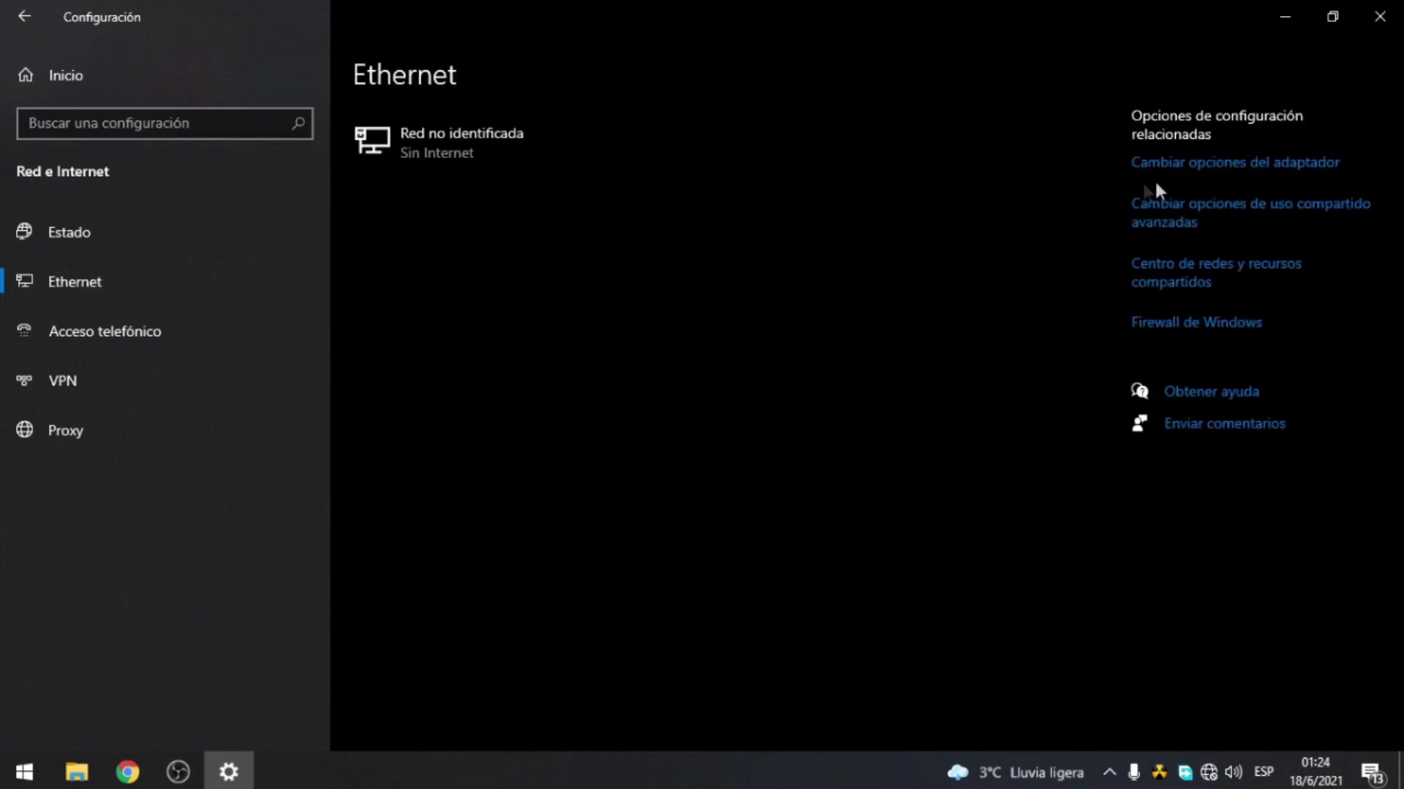
click(1179, 168)
right_click(188, 206)
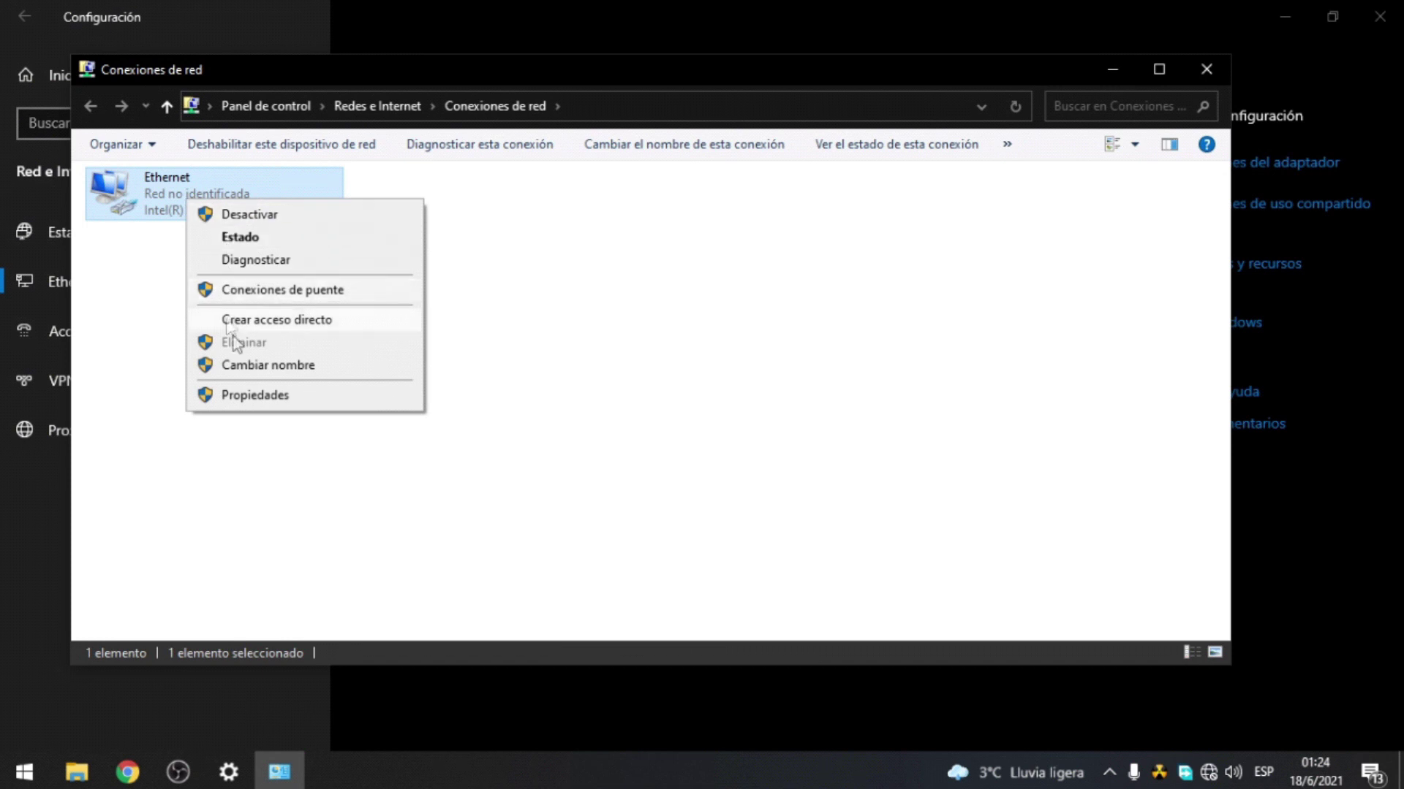
click(257, 395)
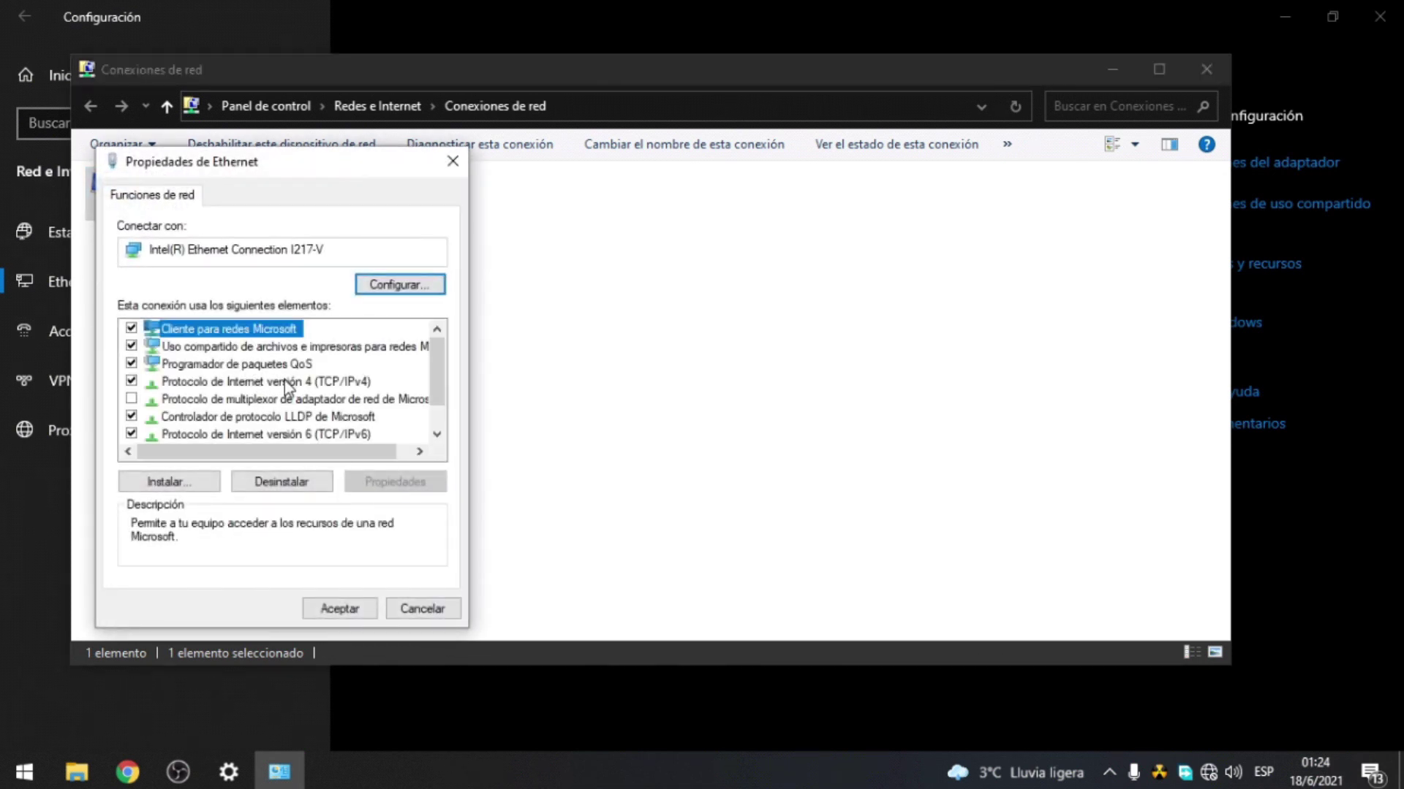
Set IPv4 to static address 192.168.1.3 with subnet mask 255.255.255.0 and close the settings.
click(285, 381)
click(382, 484)
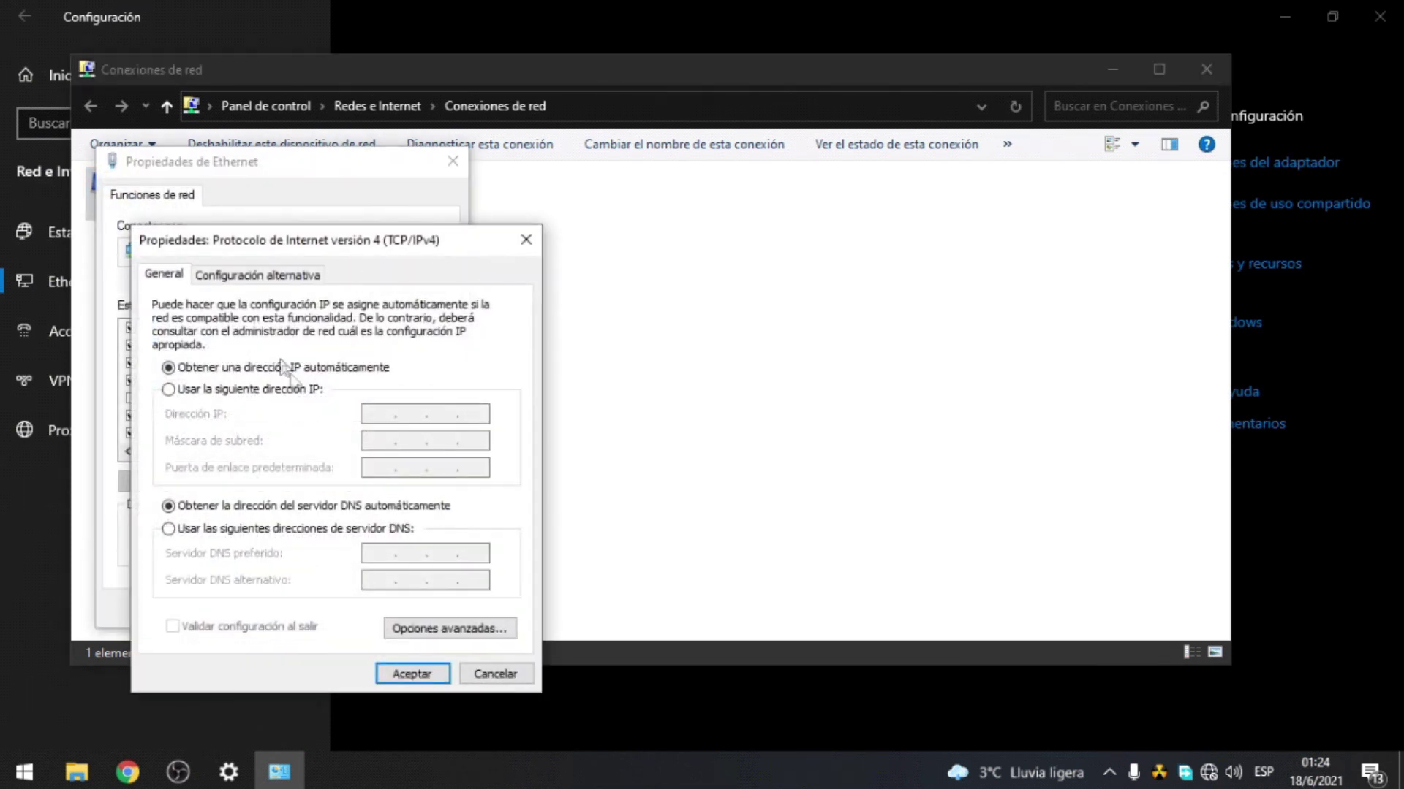
click(172, 392)
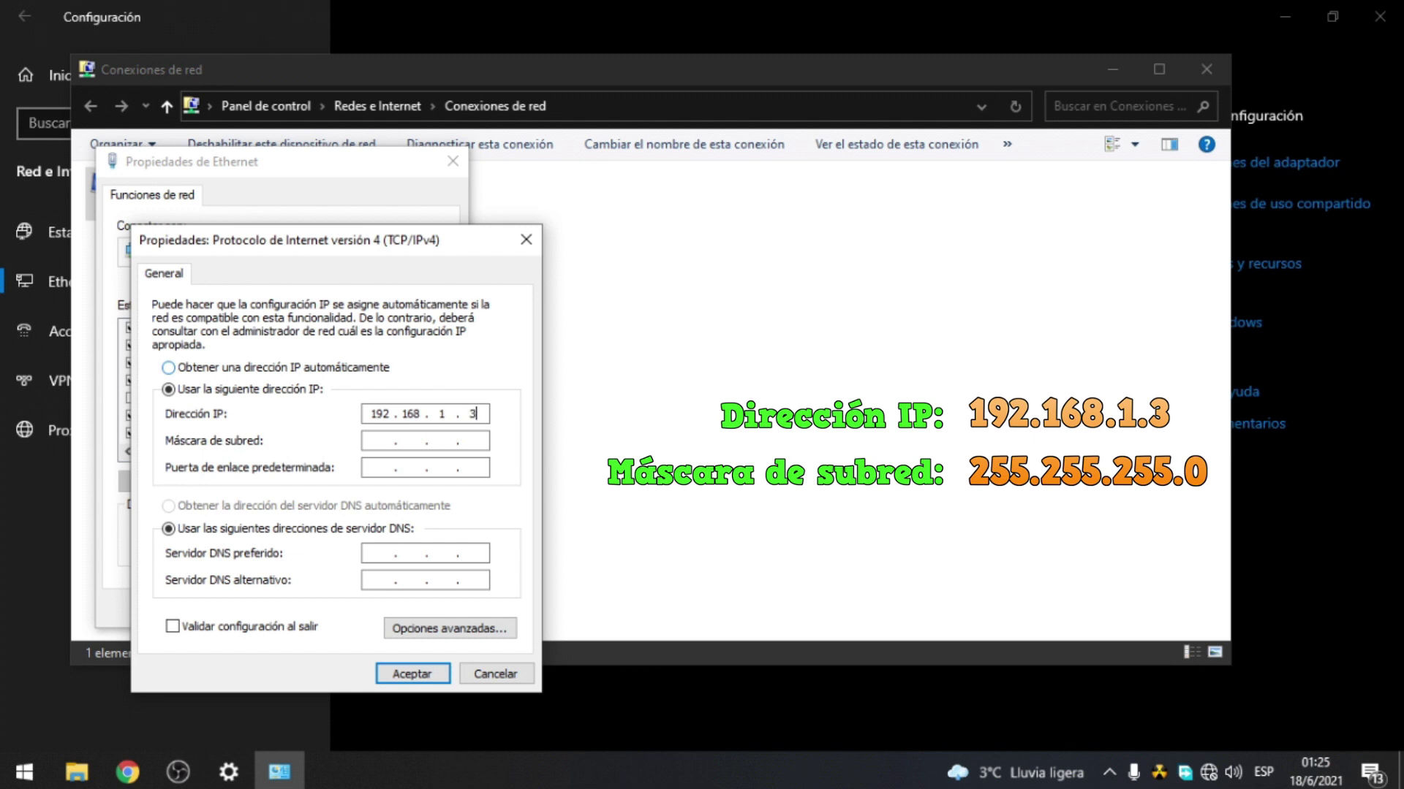
click(385, 442)
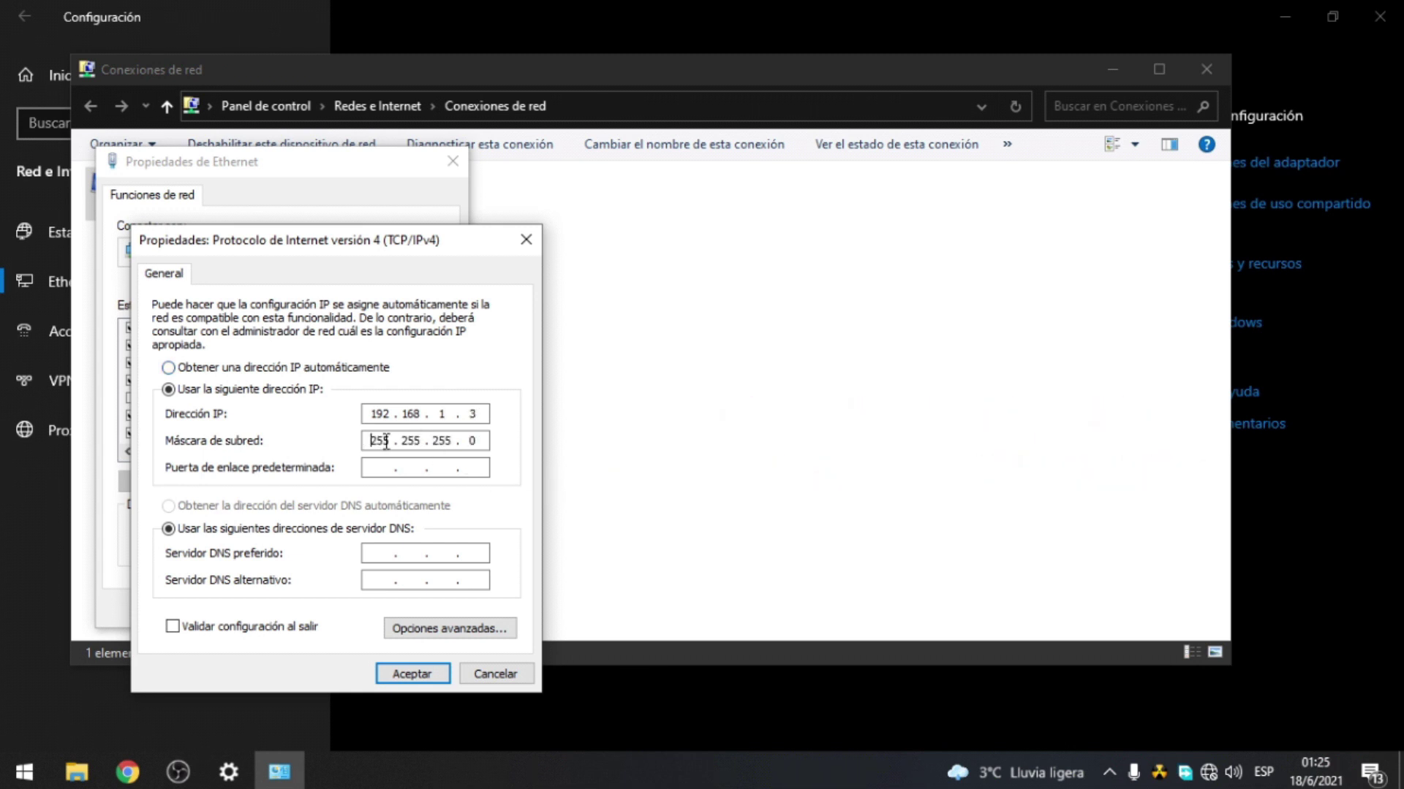
click(415, 678)
click(355, 610)
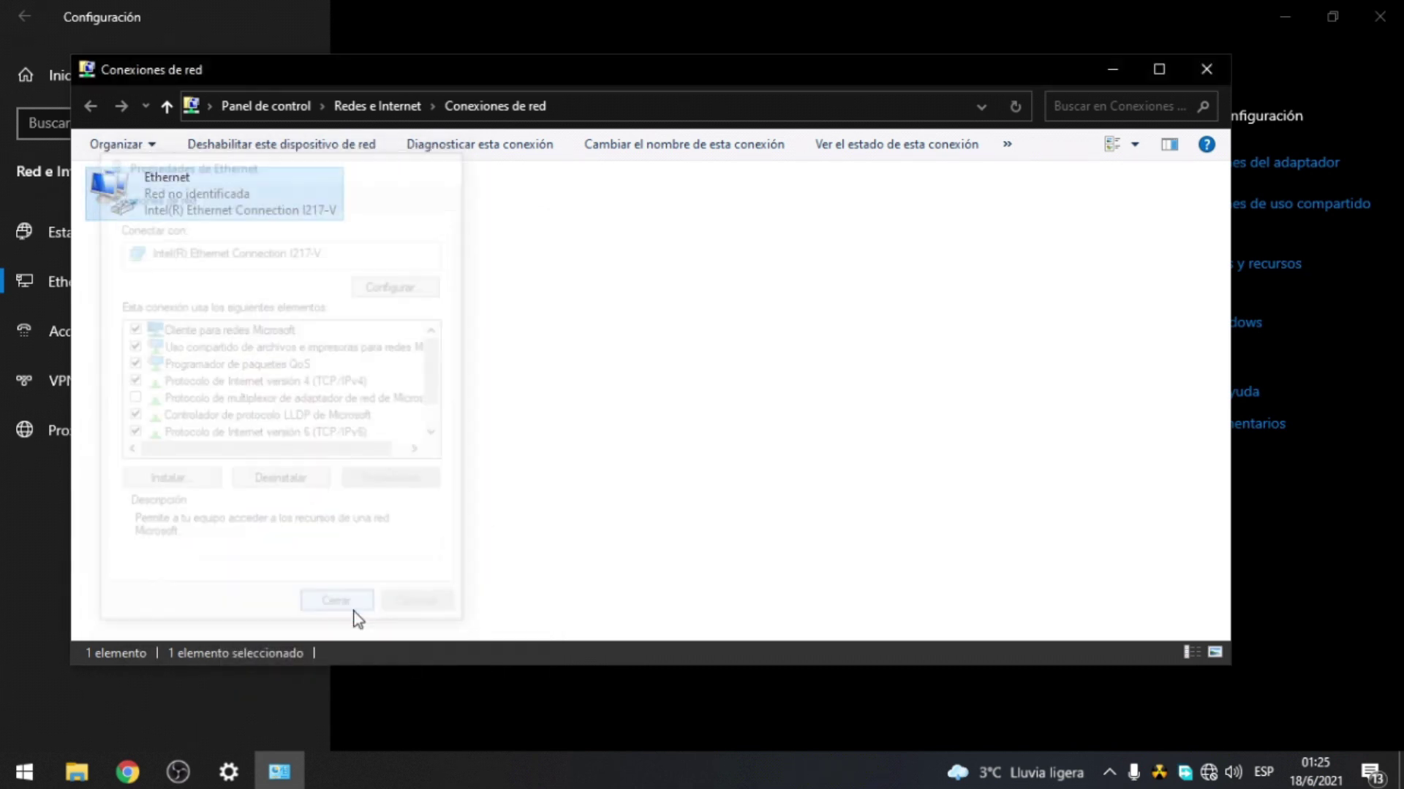
click(1111, 68)
click(1370, 19)
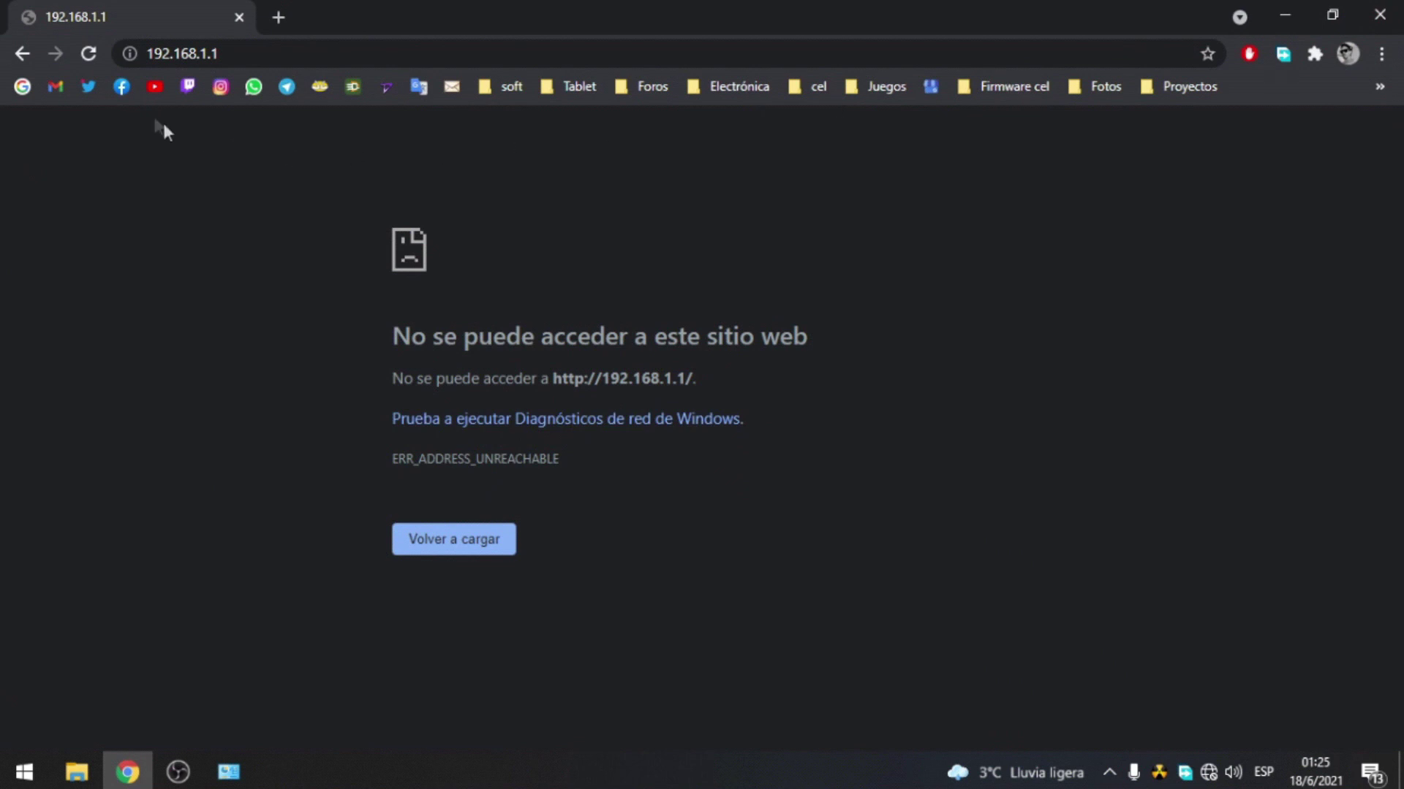
Reload 192.168.1.1 and log in to LuCI with the username and password.
click(90, 53)
mouse_move(231, 775)
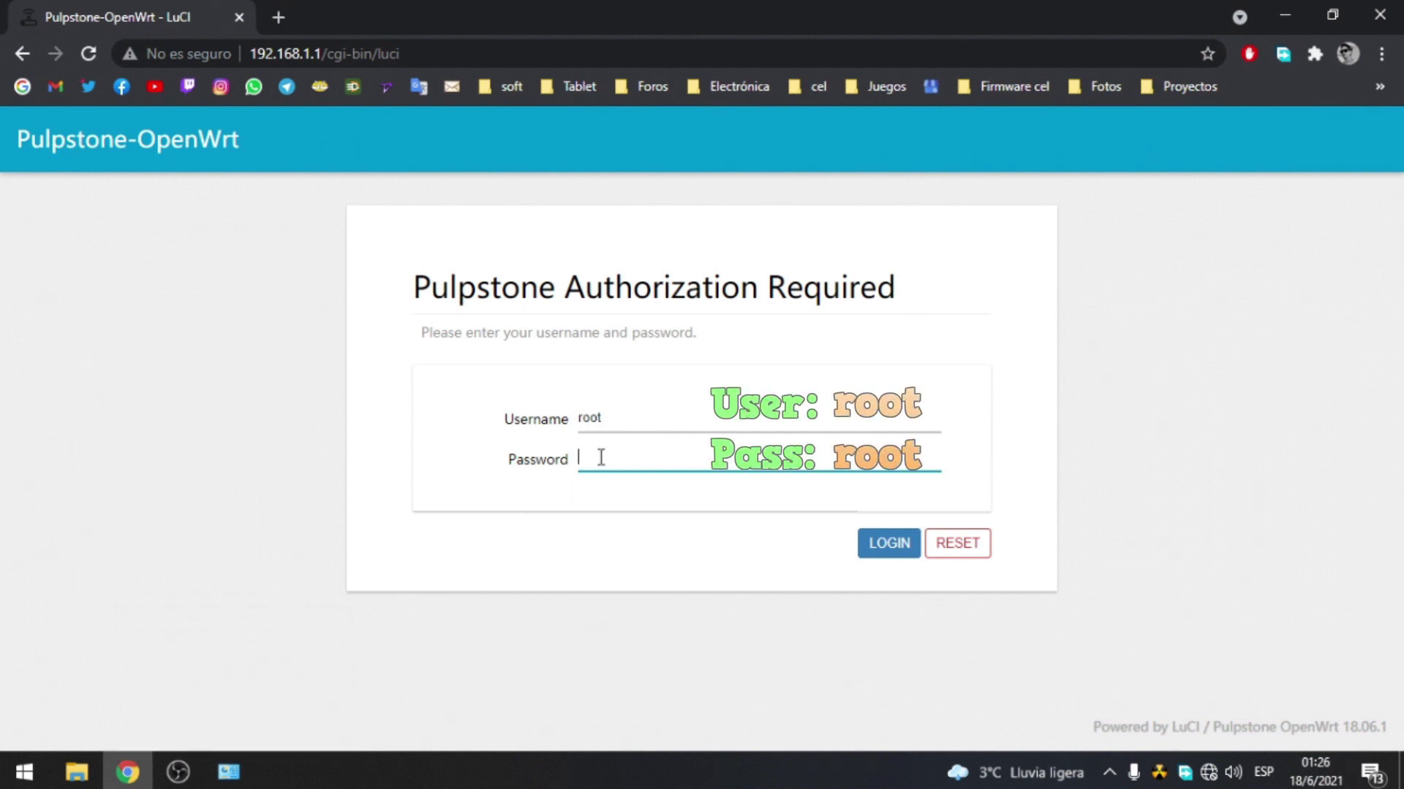
text(r)
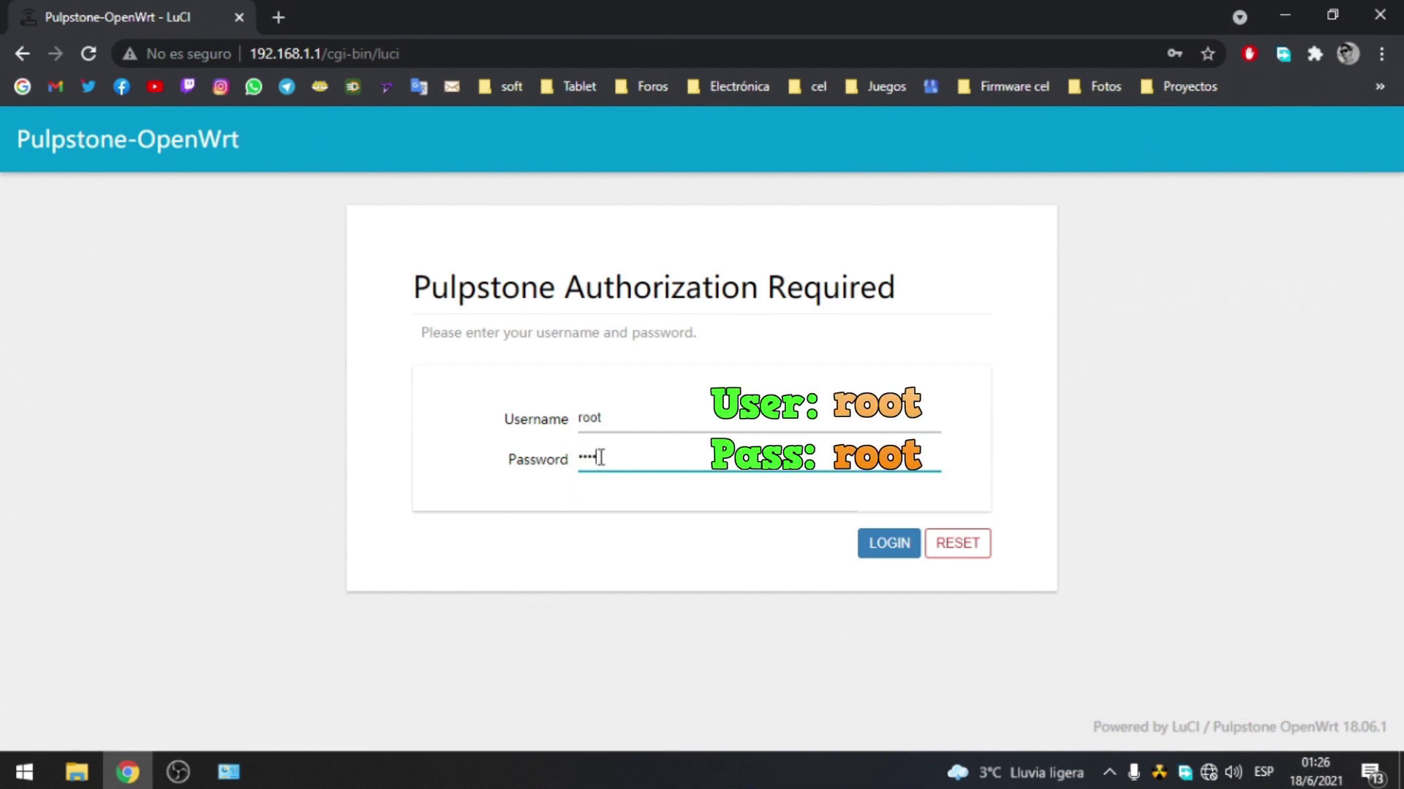
text(oot)
click(887, 554)
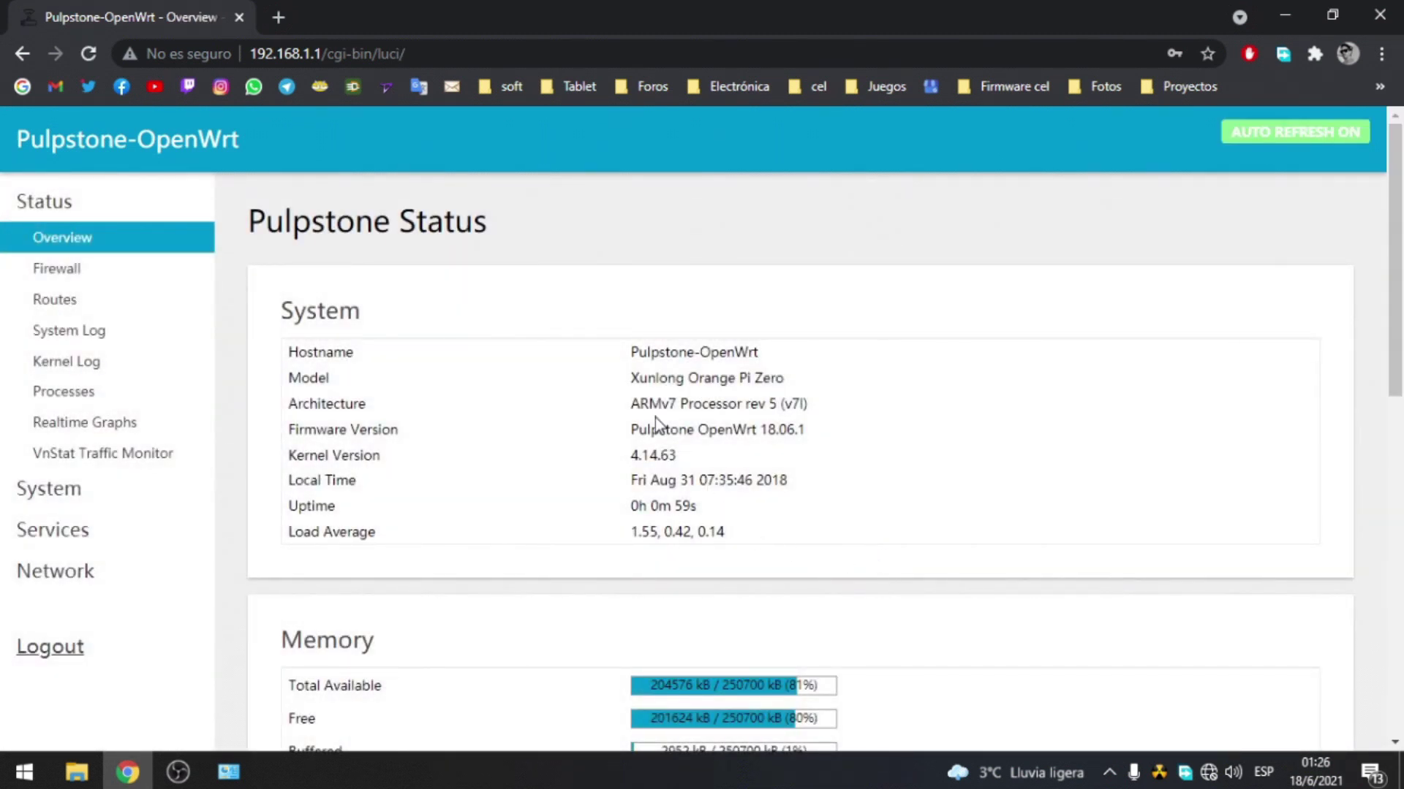
Under Services > Network Shares, change the /mnt/usb shared directory's name from usb to PS2SMB.
click(58, 541)
click(95, 599)
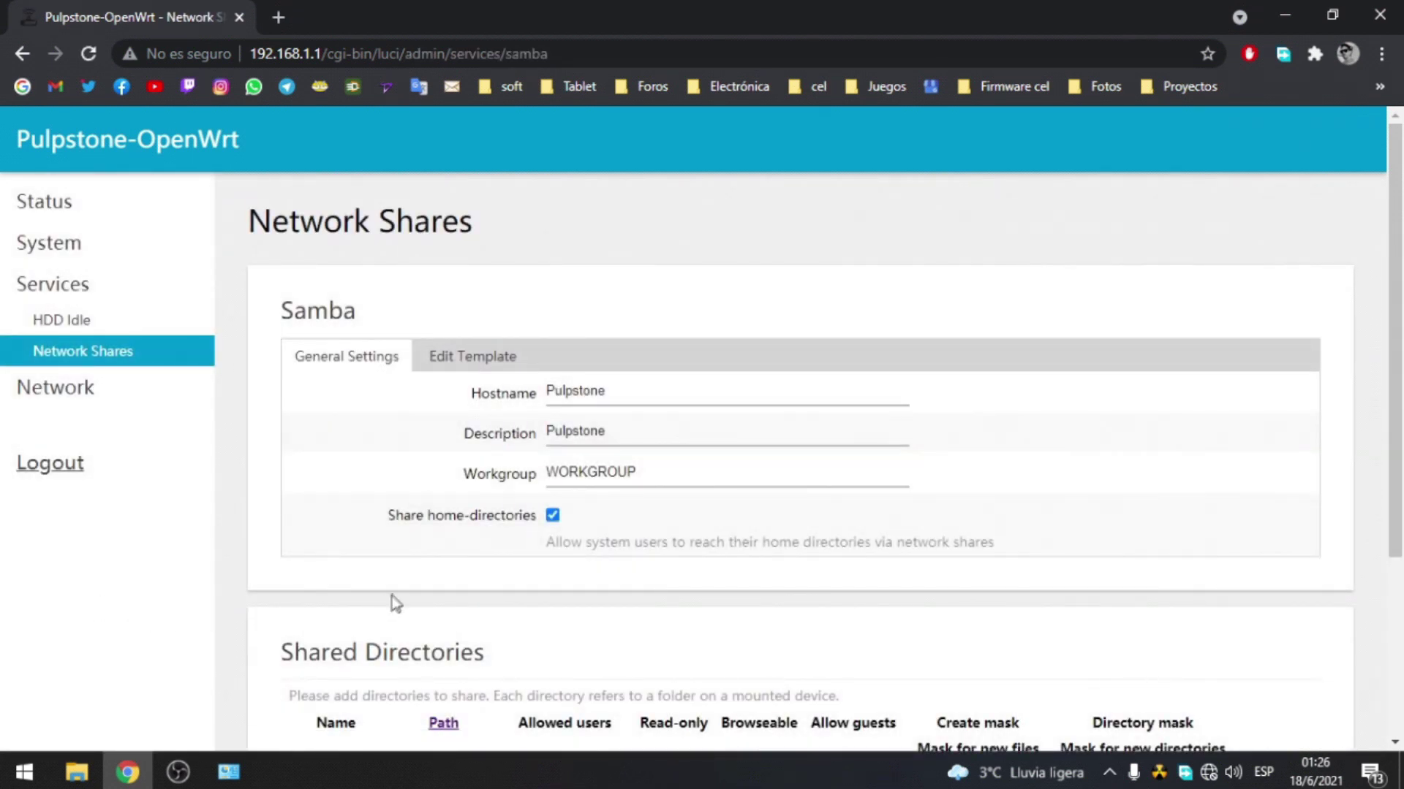
scroll(392, 595, down, 2)
scroll(392, 595, down, 2)
click(315, 520)
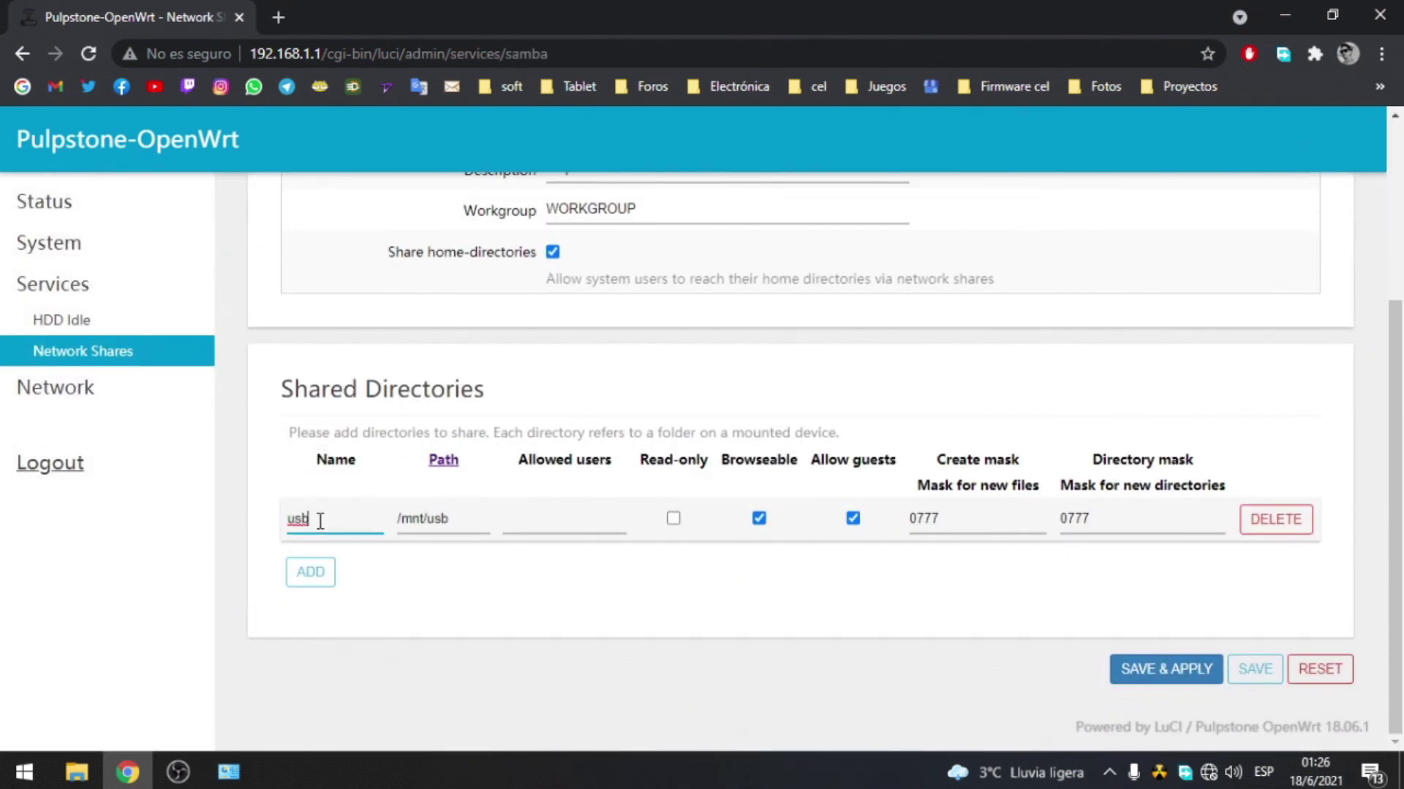
drag(316, 521, 286, 526)
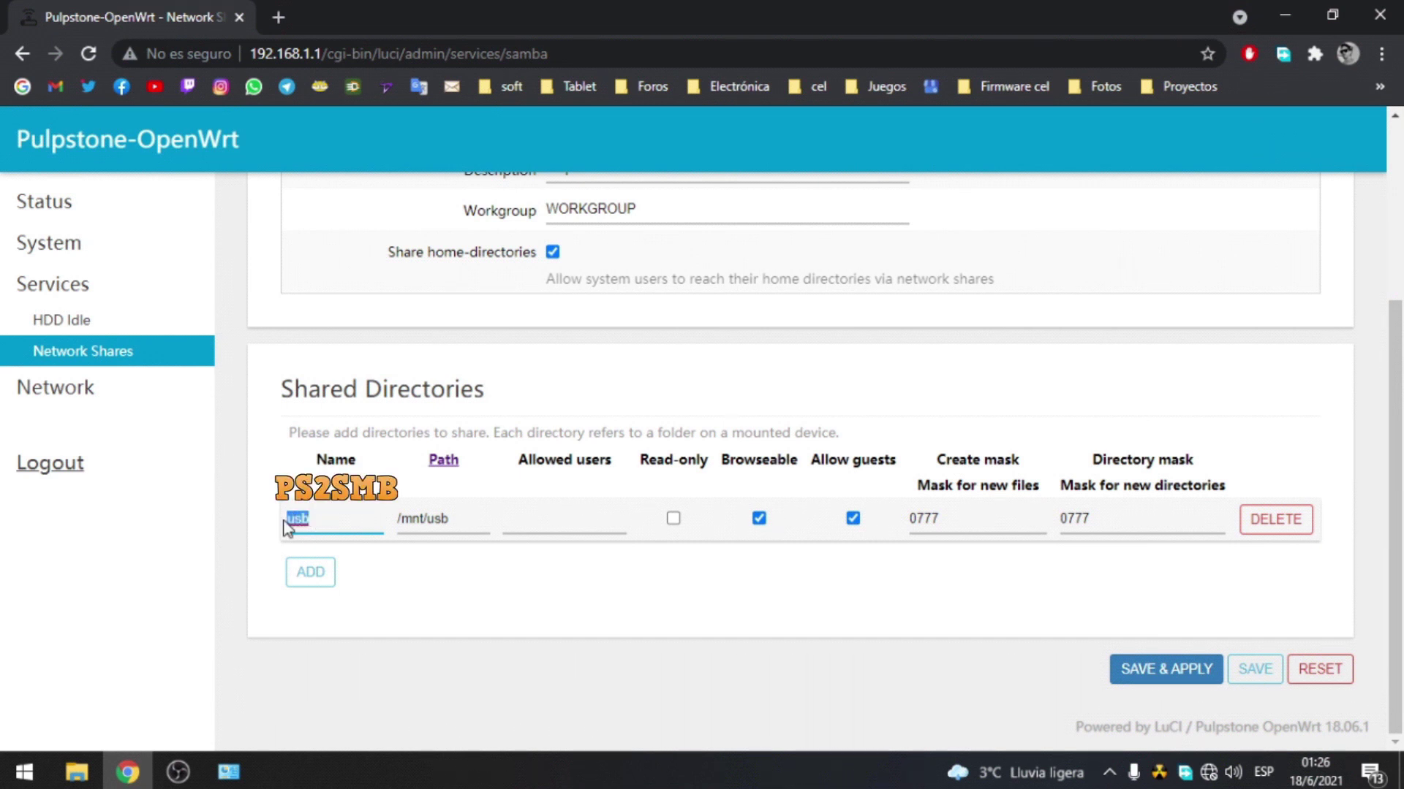
text(PS2SMB)
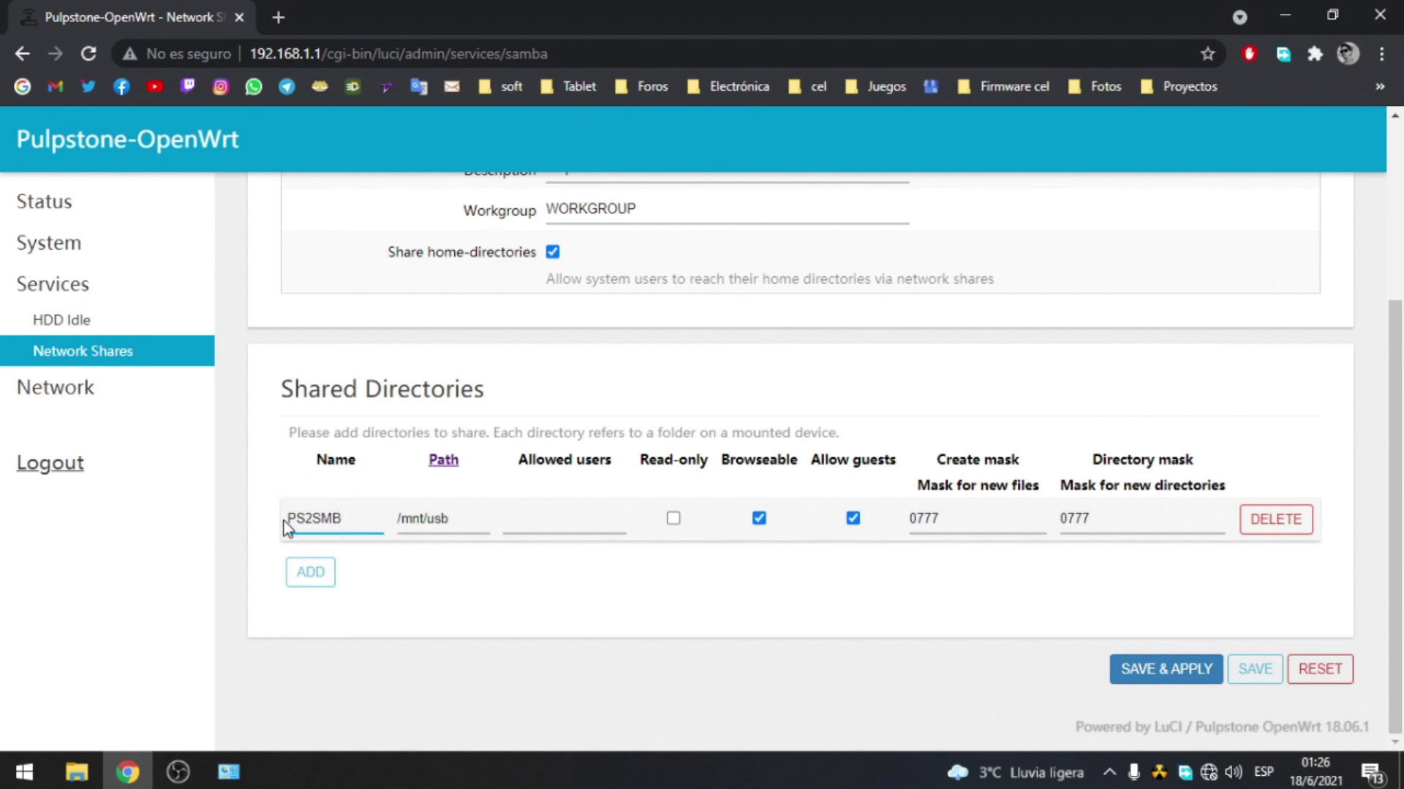